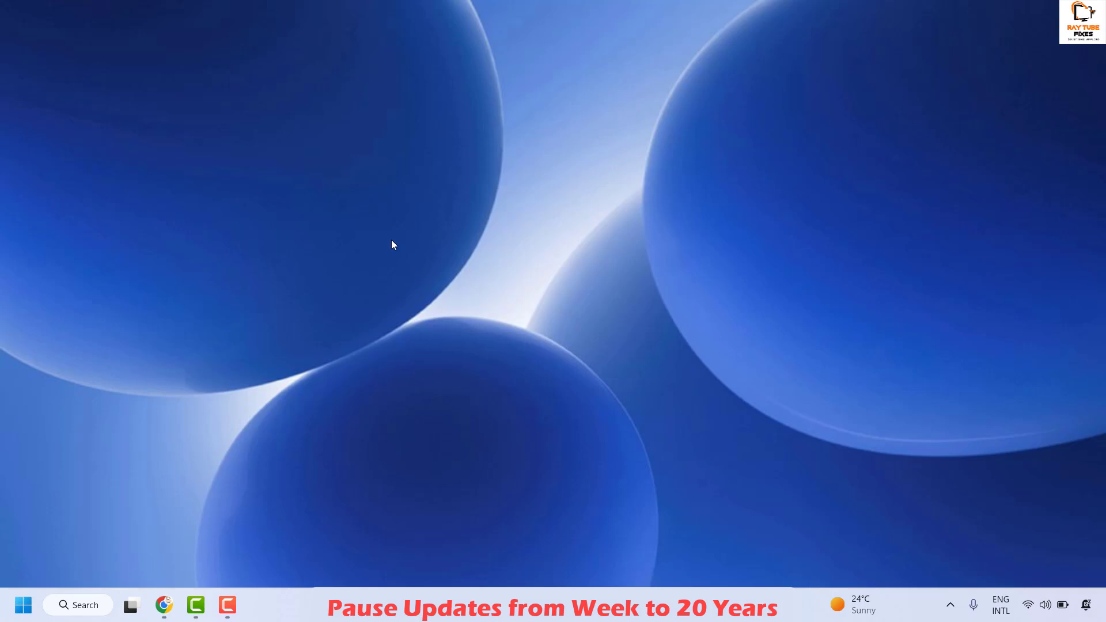
Step: Open Windows Update in Settings and show the list of pause durations
right_click(24, 610)
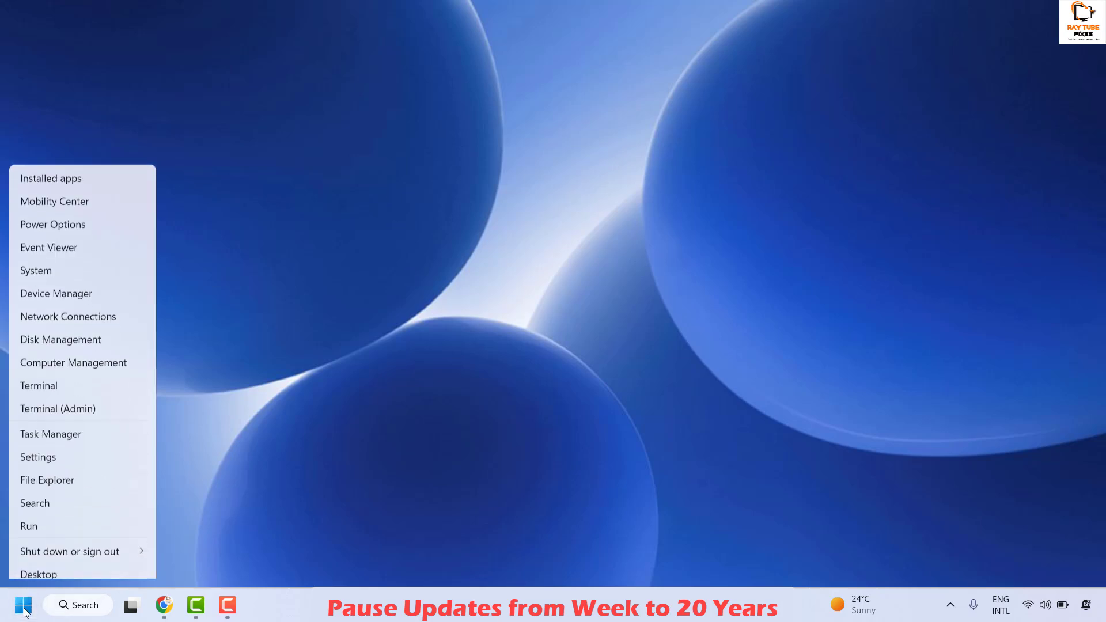
left_click(50, 449)
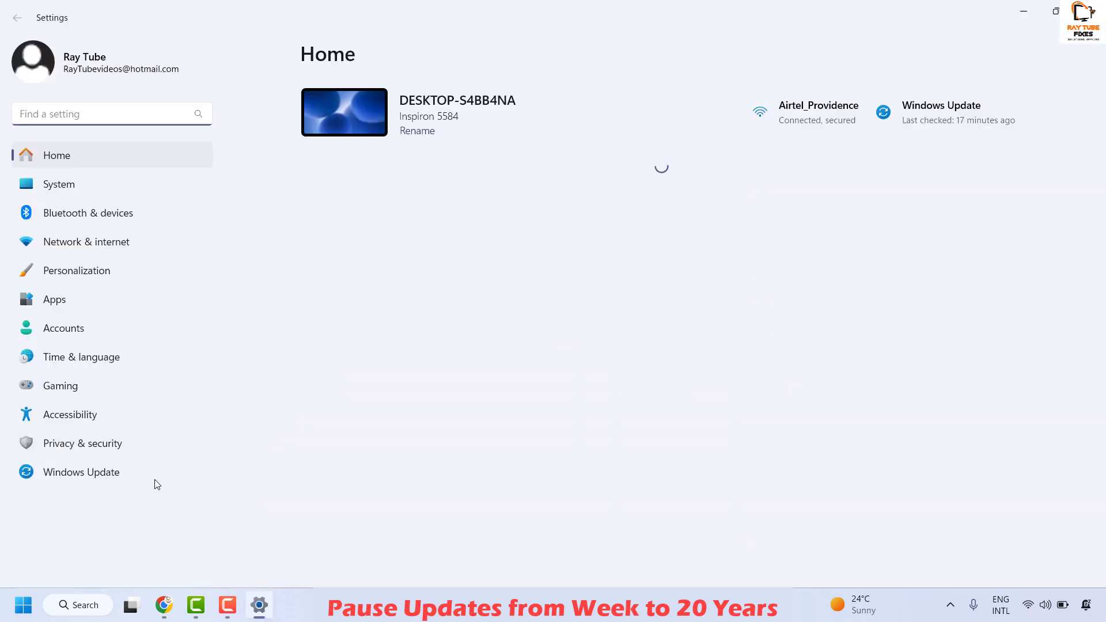
left_click(81, 472)
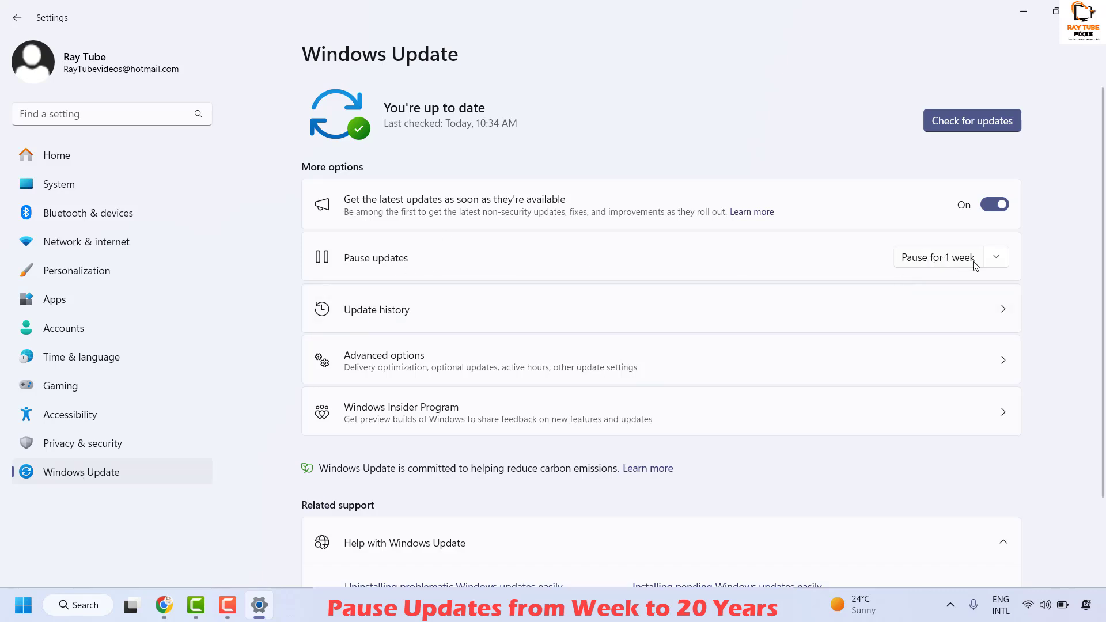
left_click(998, 266)
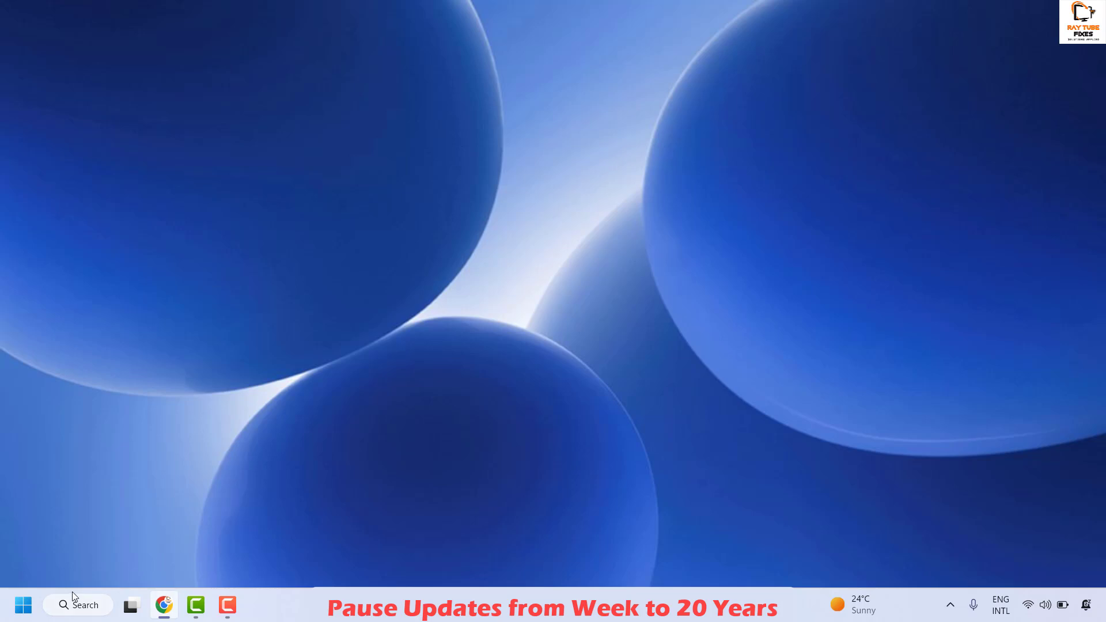
Step: Launch Registry Editor by running regedit from the Run dialog
right_click(23, 605)
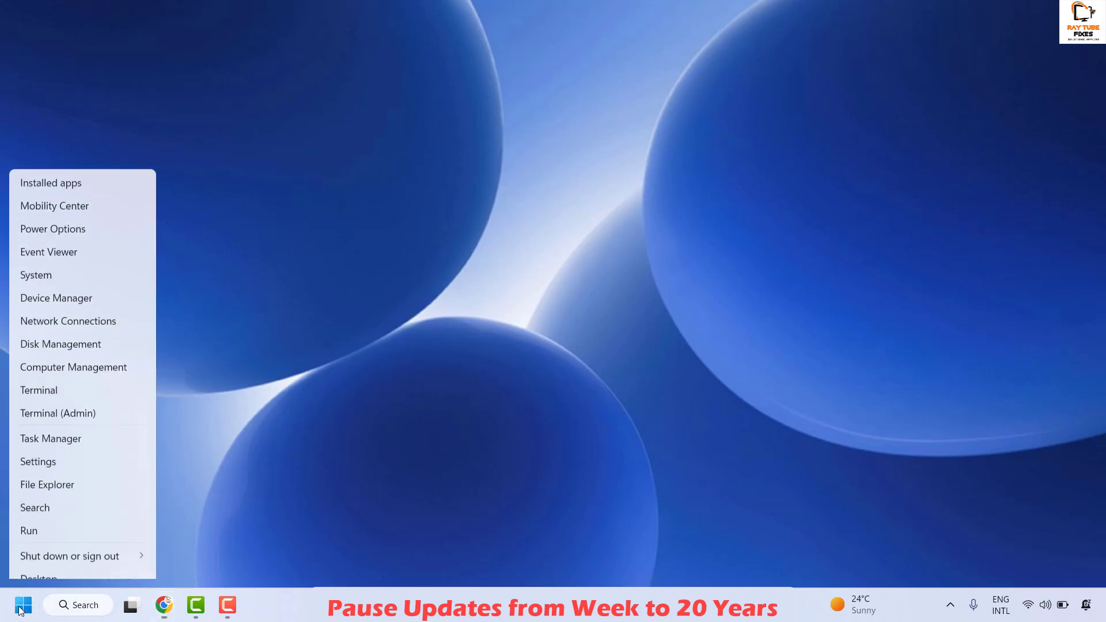
left_click(35, 520)
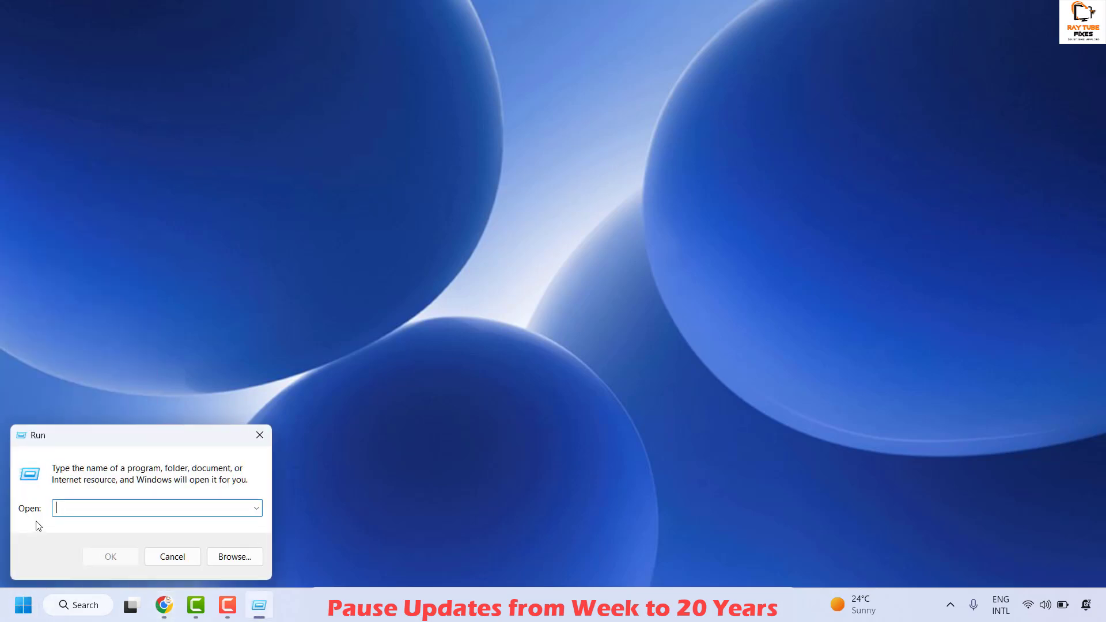
type("regedit")
key("ctrl+a")
key("Return")
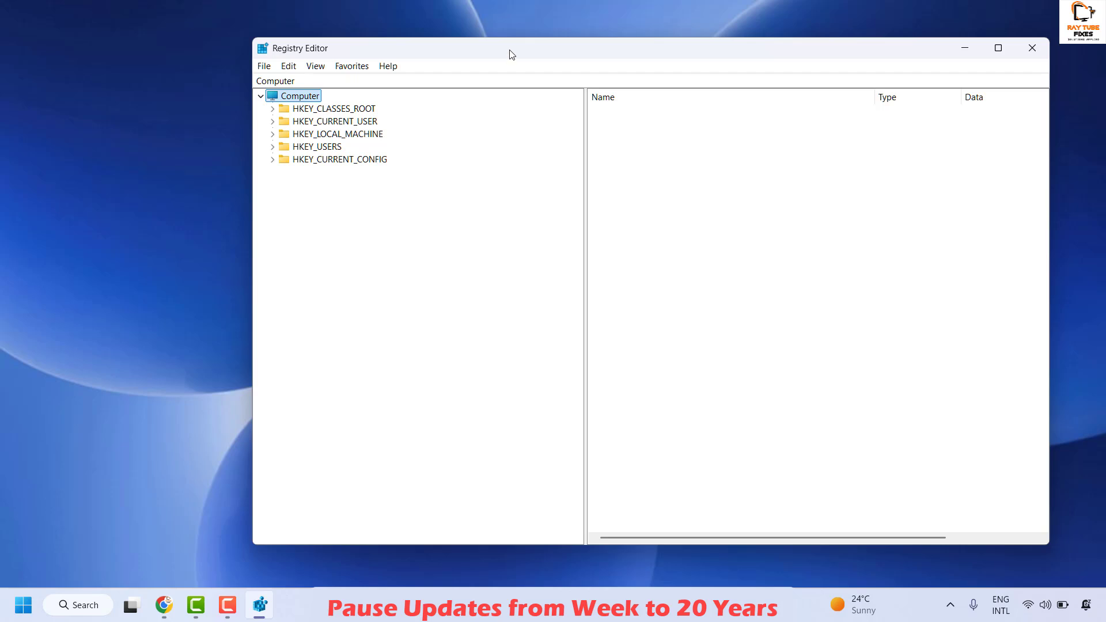
left_click_drag(509, 54, 522, 83)
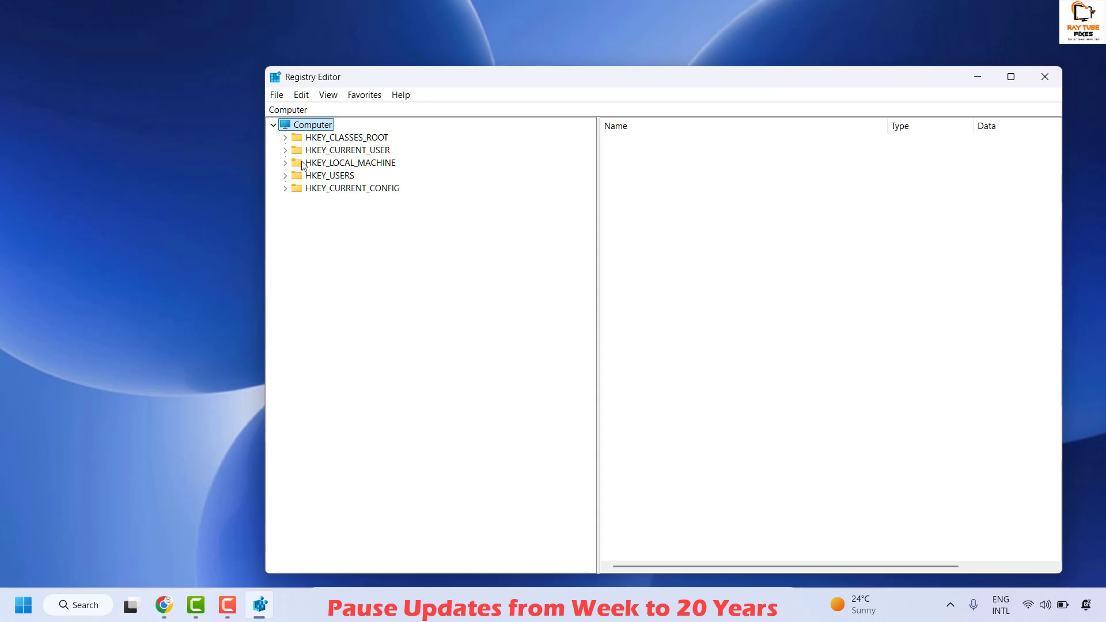
left_click(286, 151)
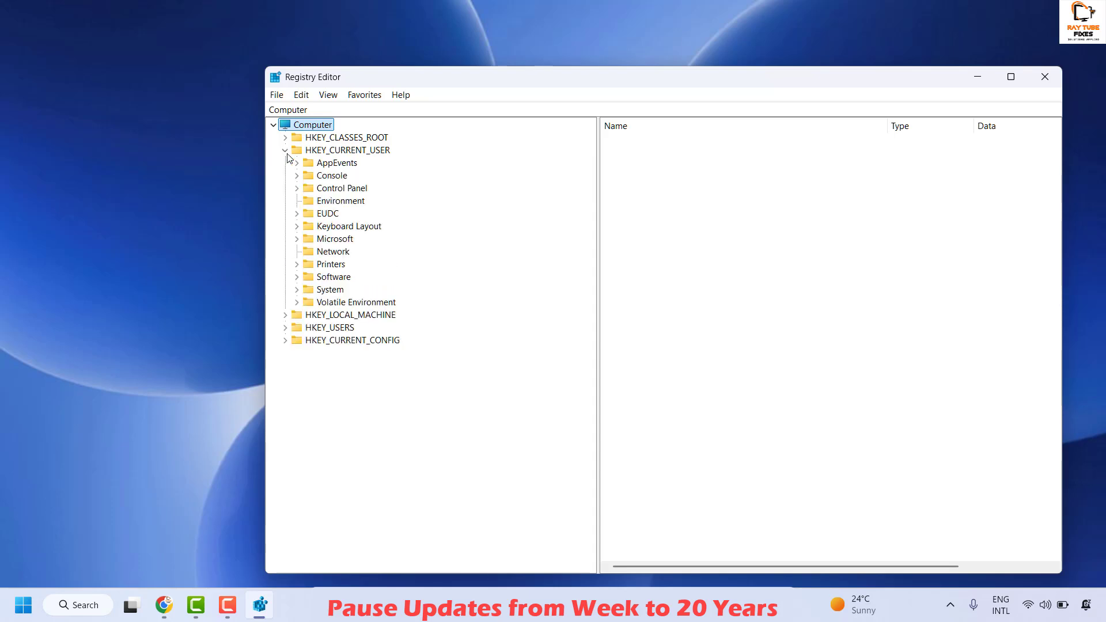
left_click(297, 277)
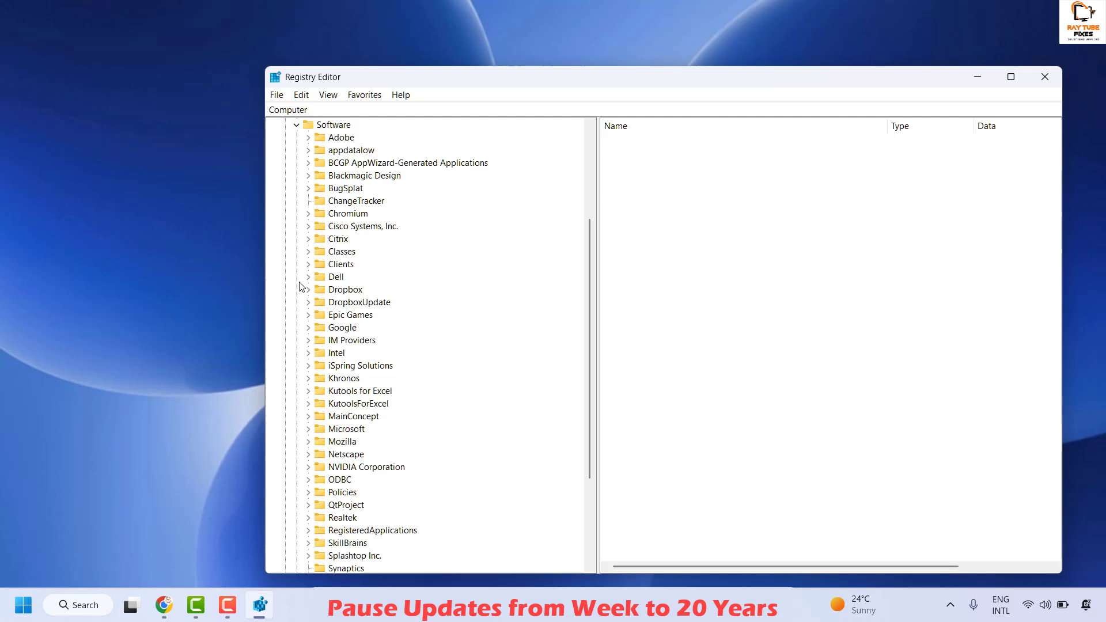
left_click(295, 126)
left_click(285, 149)
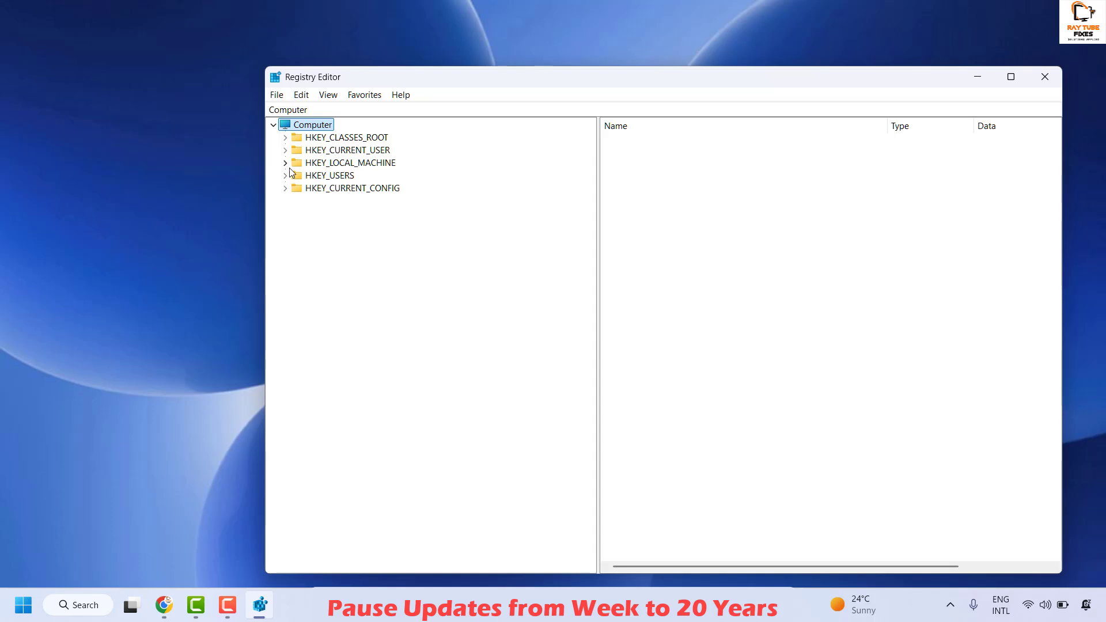
Step: Expand HKEY_LOCAL_MACHINE > SOFTWARE > Microsoft and move down toward WindowsUpdate
left_click(285, 163)
left_click(324, 165)
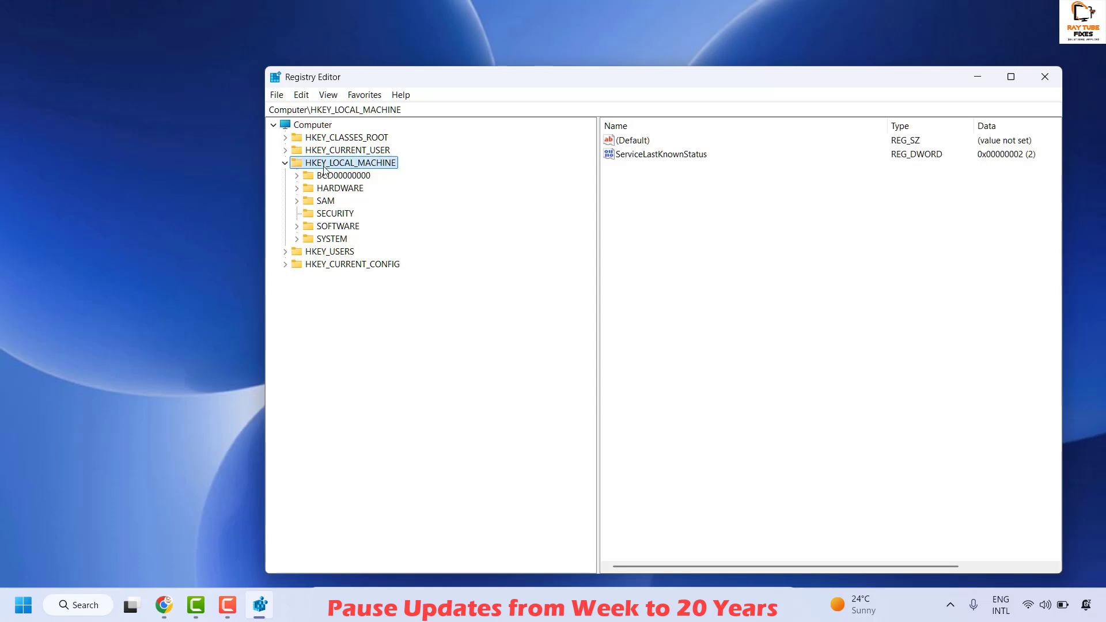
key("Down")
key("Down")
key("Down")
key("Down")
key("Down")
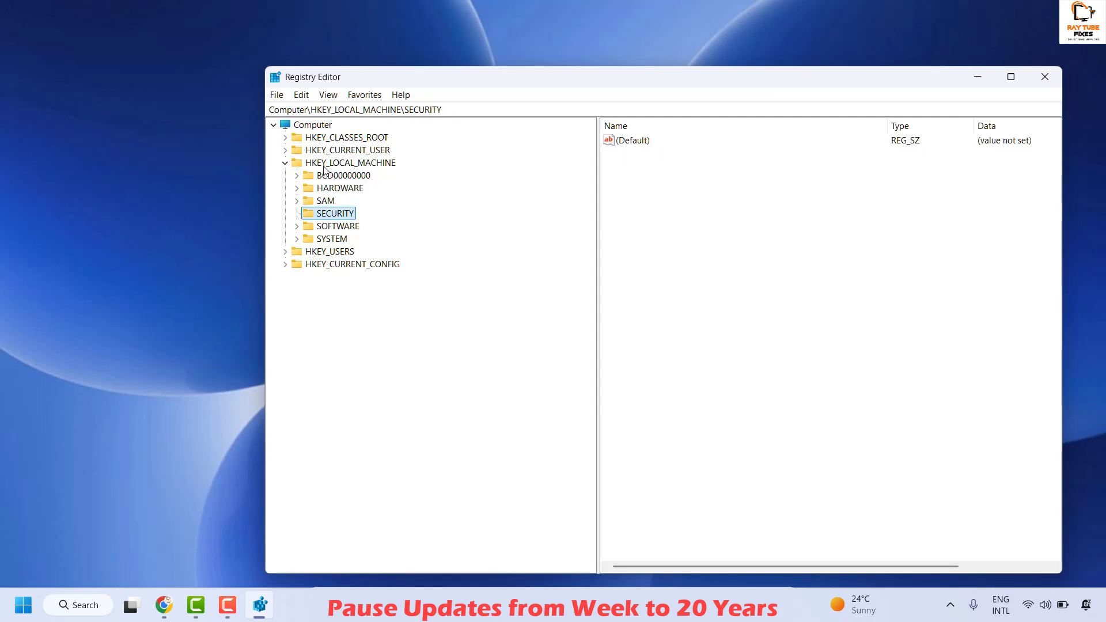
key("Right")
key("Down")
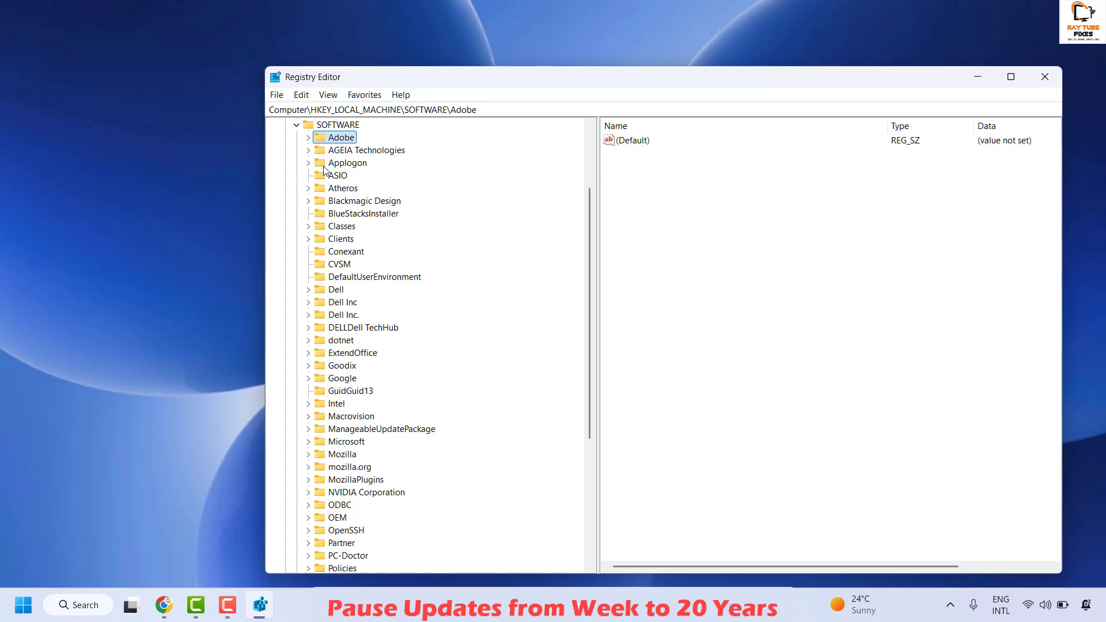
type("mi")
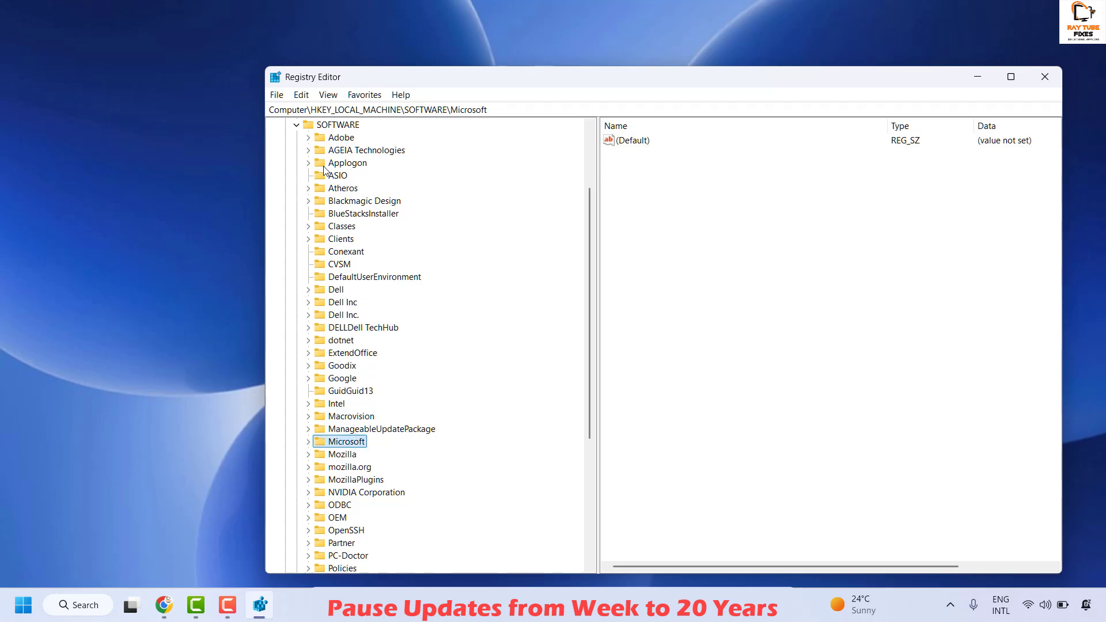
key("Right")
key("Down")
type("win")
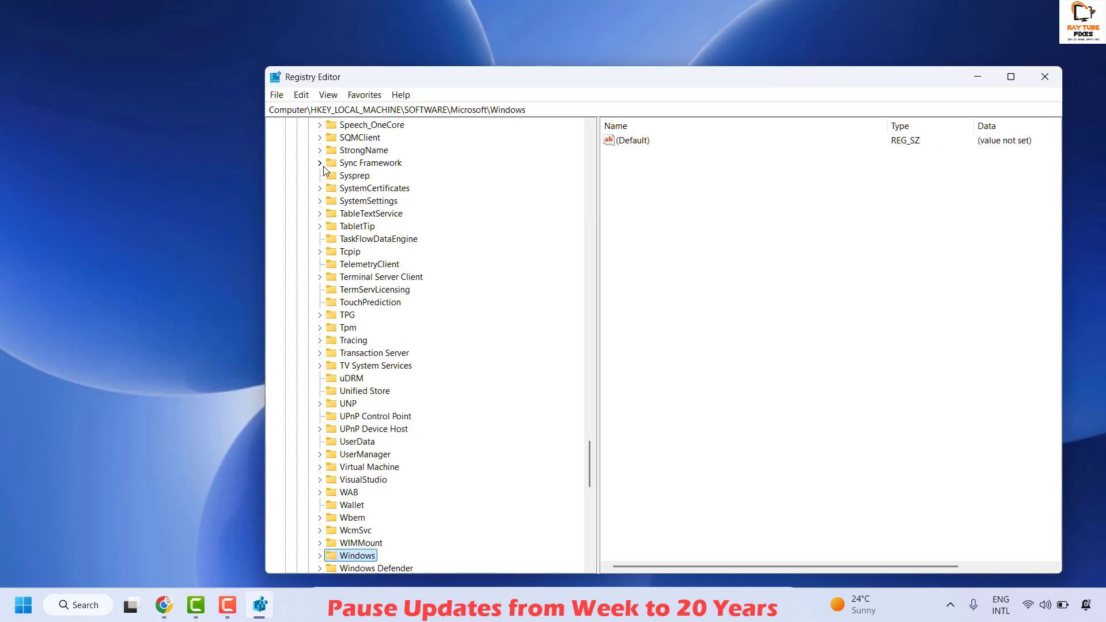
key("Down")
key("Down")
key("Down")
key("Down")
key("Down")
key("Down")
key("Down")
key("Down")
key("Down")
key("Down")
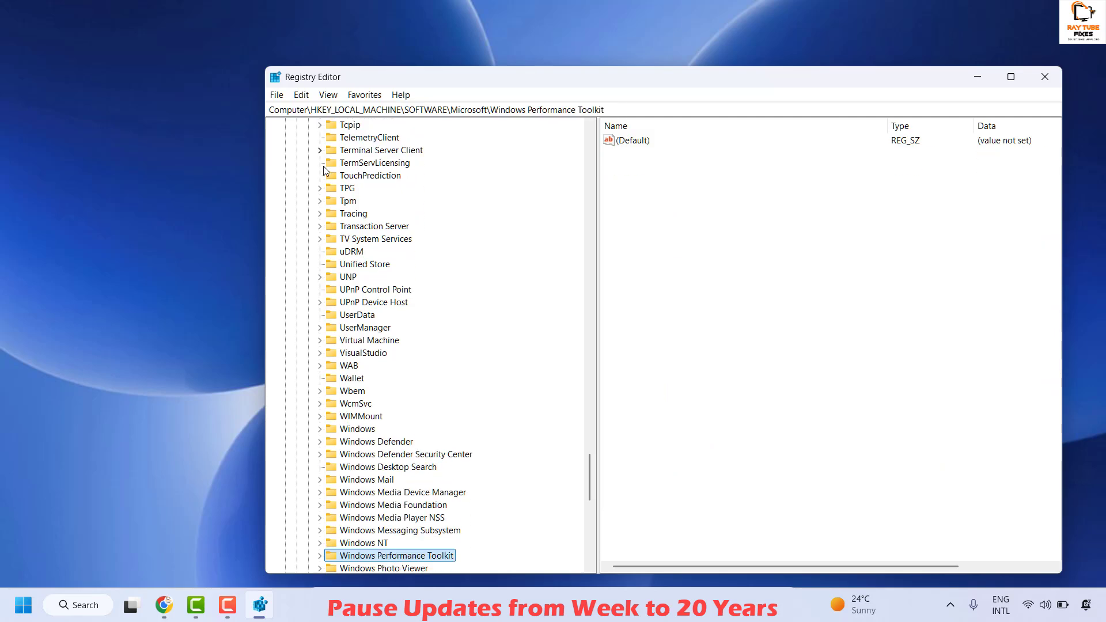
key("Down")
key("Down")
key("Down")
key("Down")
key("Down")
key("Down")
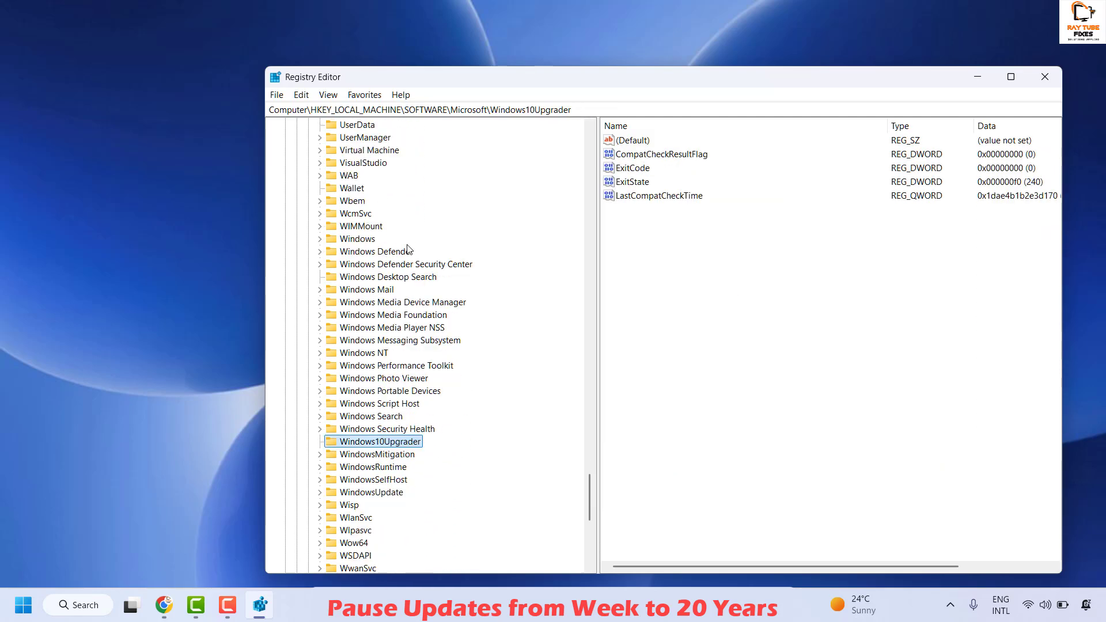
Step: Expand WindowsUpdate > UX and select the Settings key to list its values
left_click(378, 492)
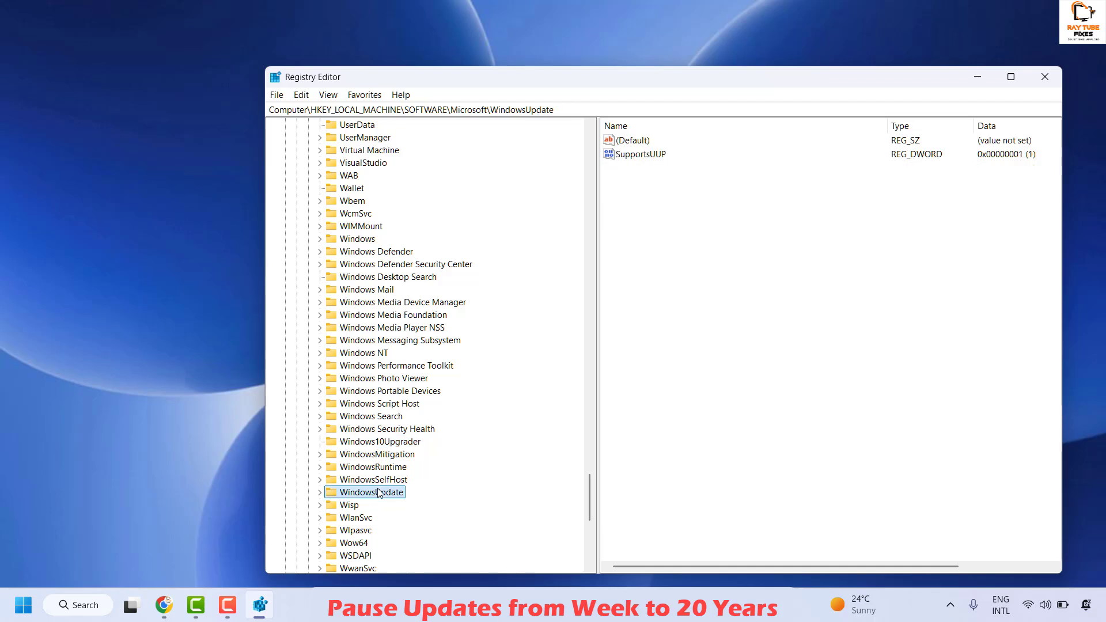
double_click(378, 492)
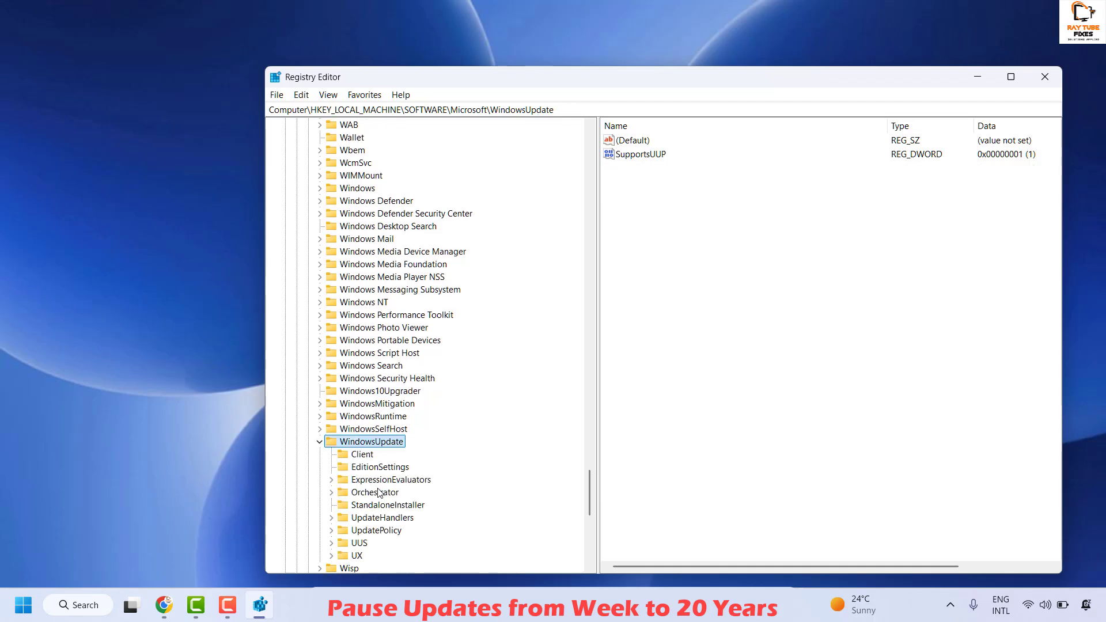
key("Down")
key("Down")
key("Down")
key("Down")
key("Down")
key("Down")
key("Down")
key("Down")
key("Down")
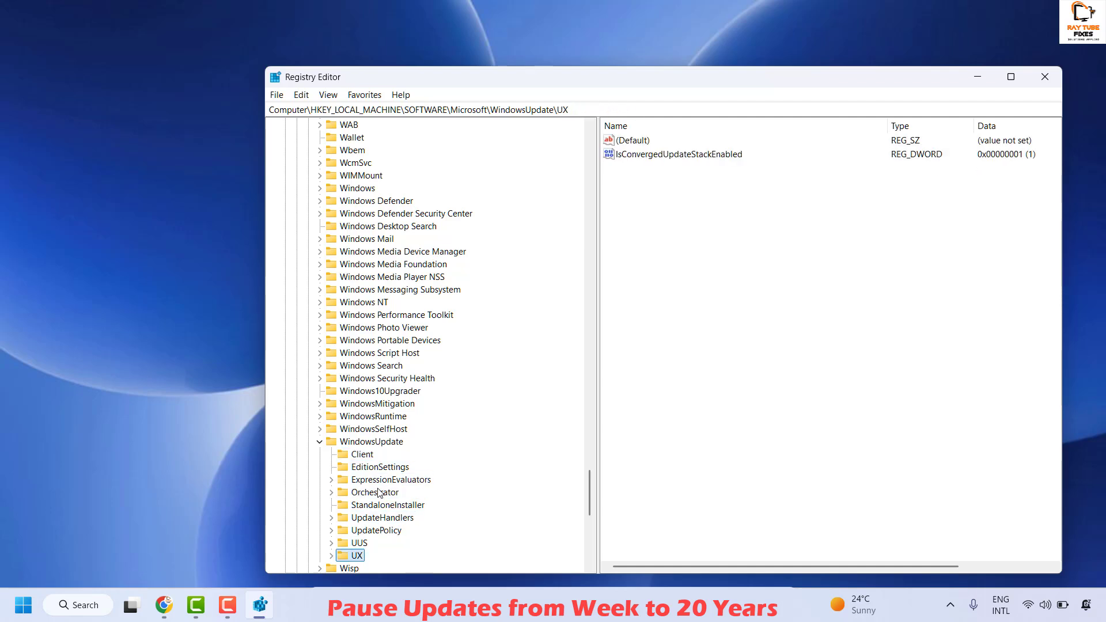
key("Right")
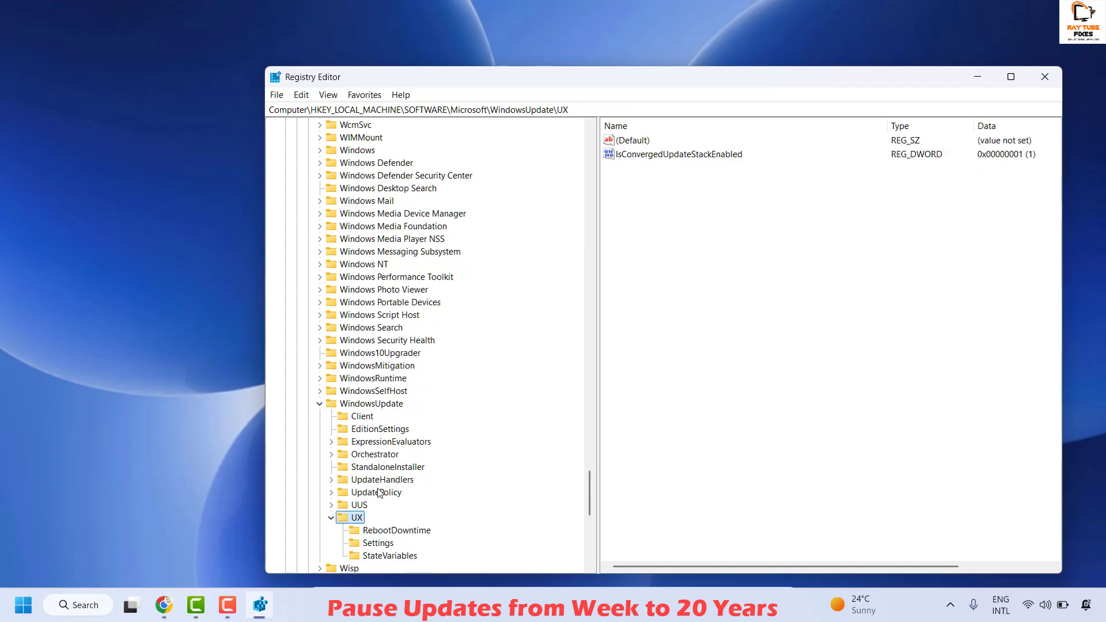
scroll(369, 349, "down", 2)
left_click(386, 468)
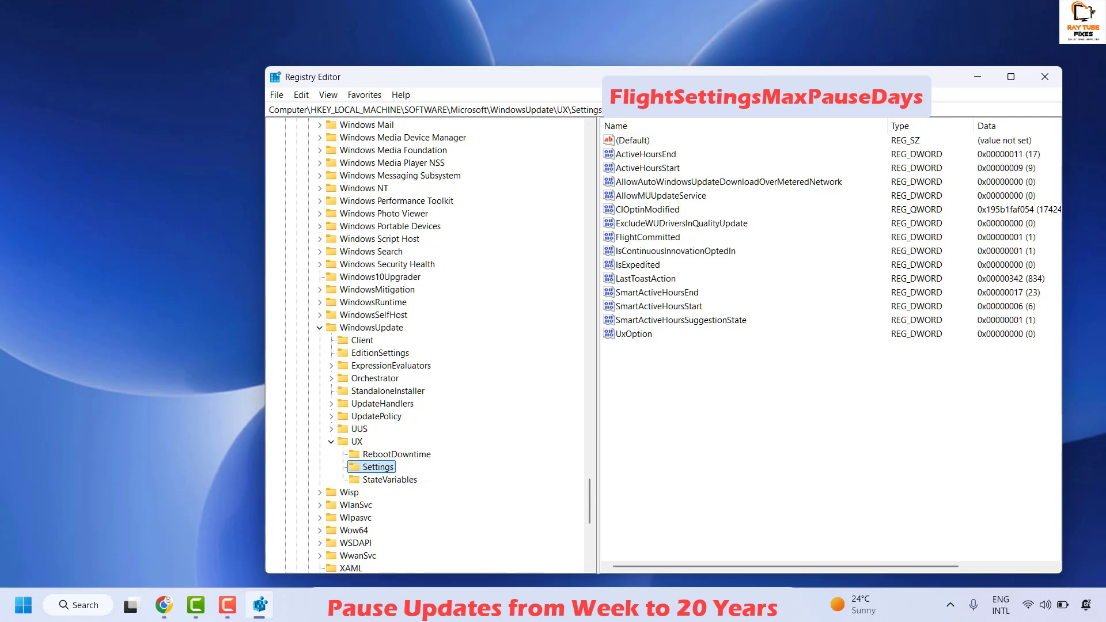
key("alt+Tab")
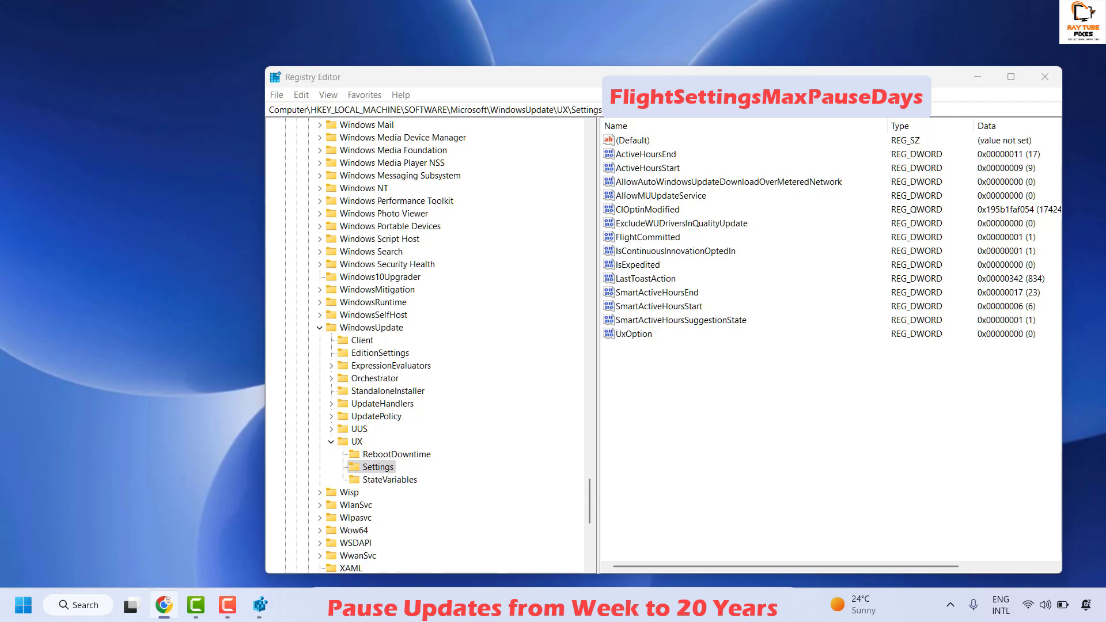
Step: Create a DWORD (32-bit) value named FlightSettingsMaxPauseDays in UX\Settings
right_click(654, 372)
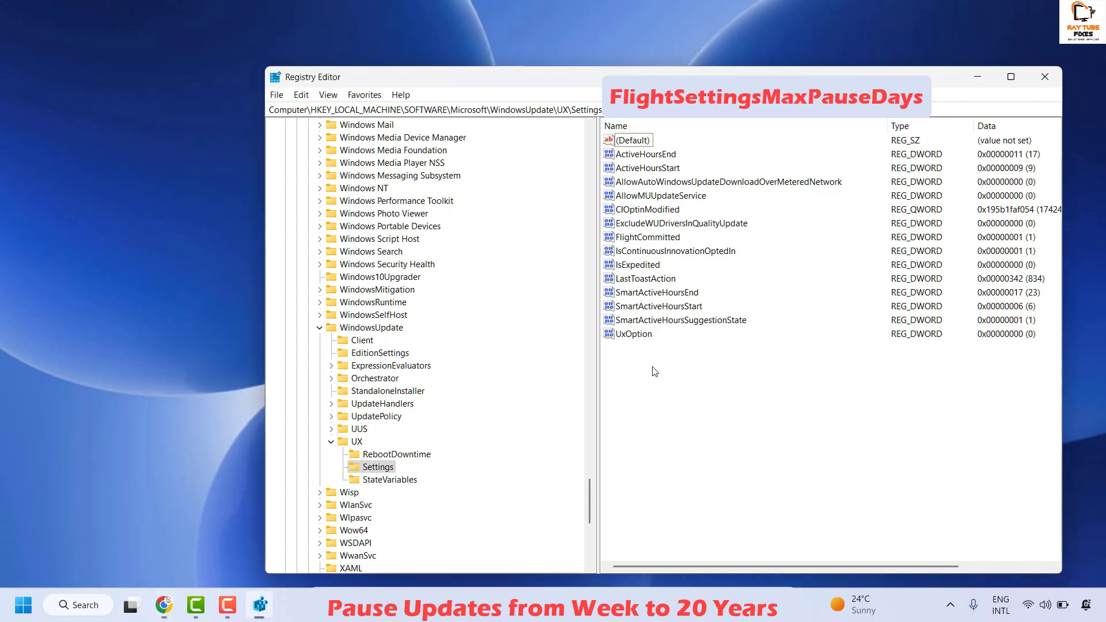
mouse_move(698, 375)
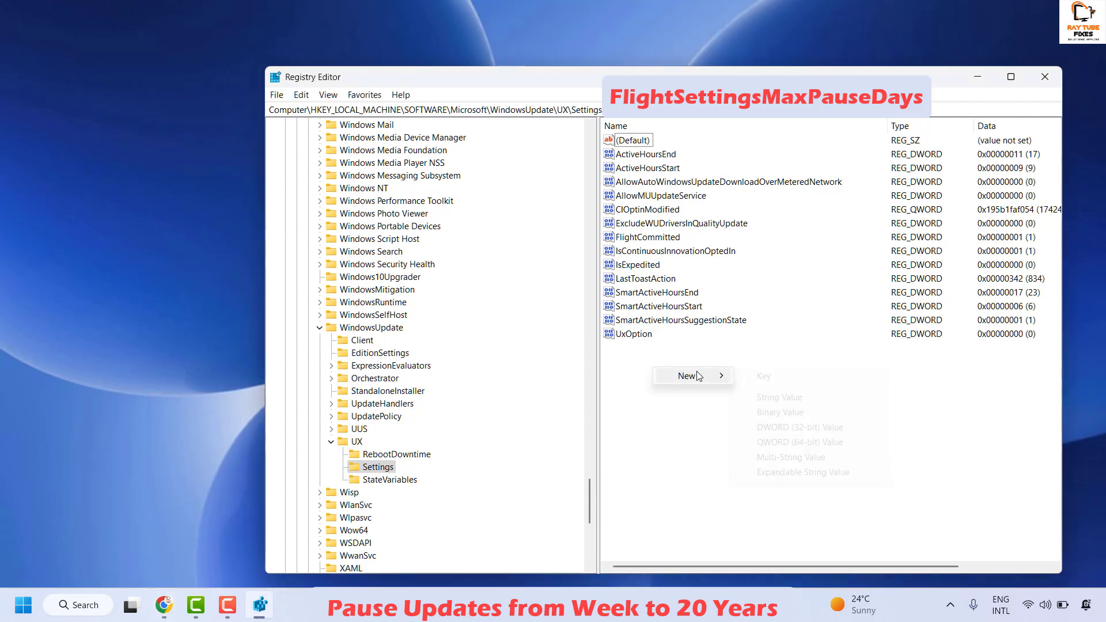
left_click(822, 434)
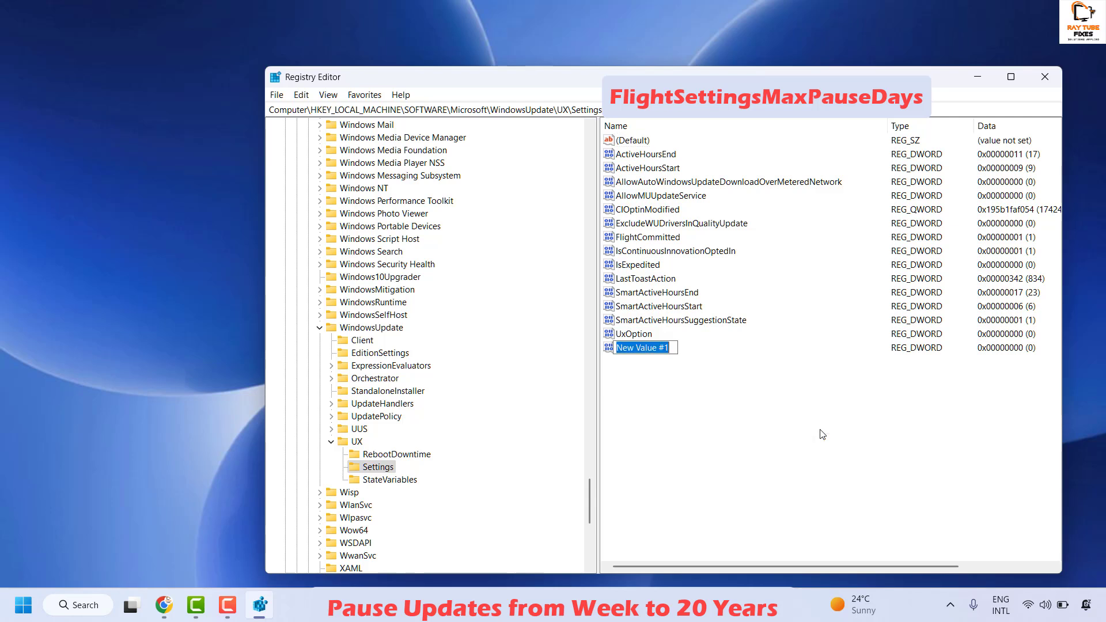
type("FlightSettingsMaxPauseDays")
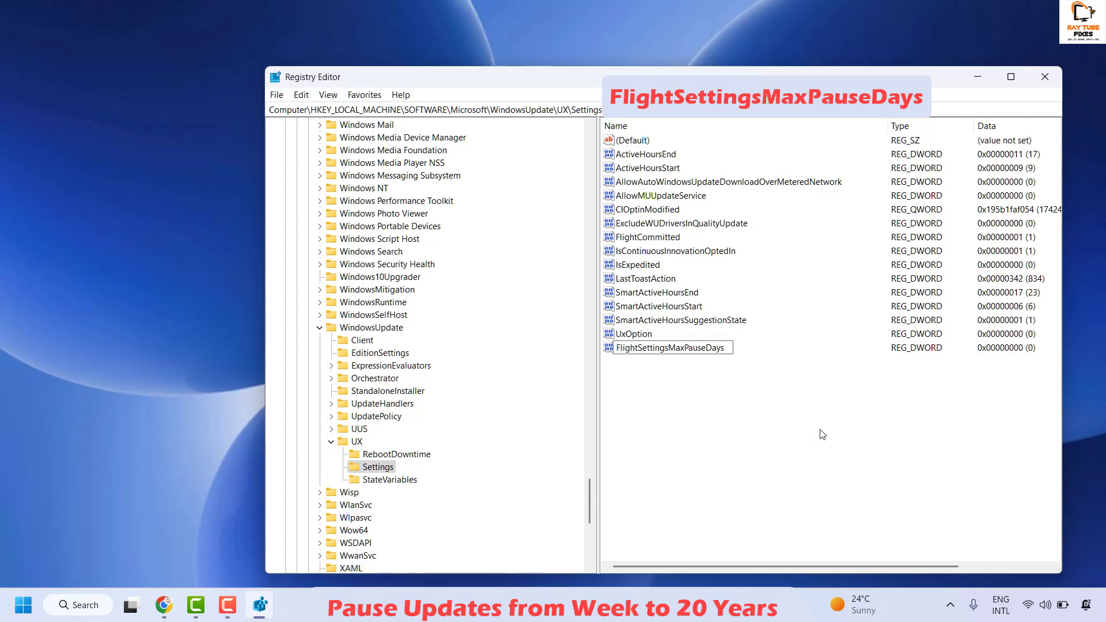
key("Return")
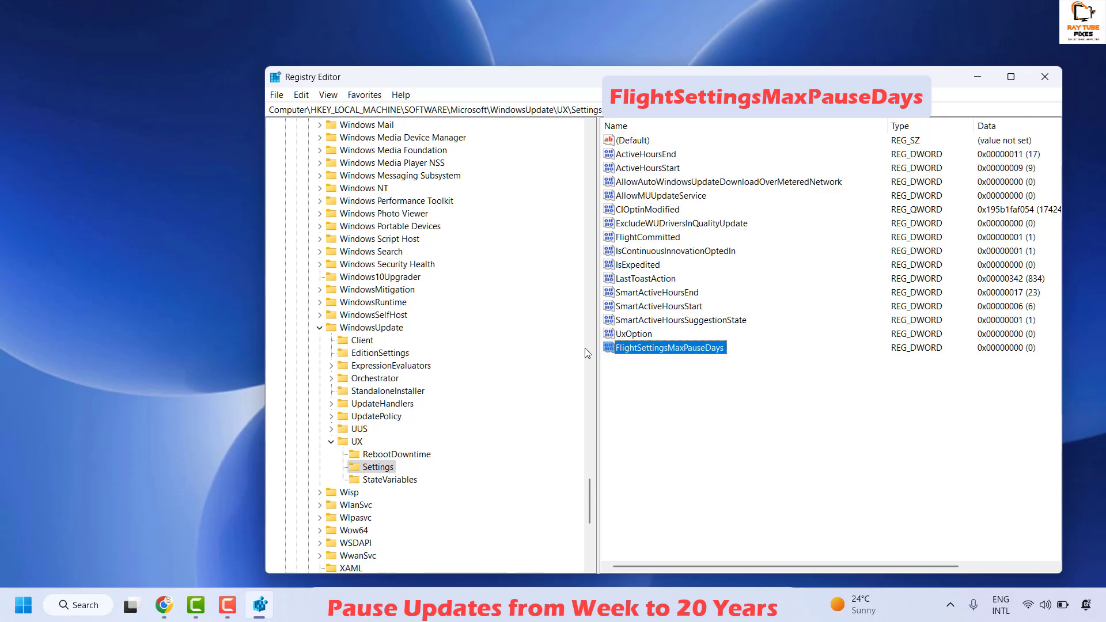
Step: Set FlightSettingsMaxPauseDays to hexadecimal 00001c84, i.e. 7300 days
right_click(670, 349)
left_click(688, 361)
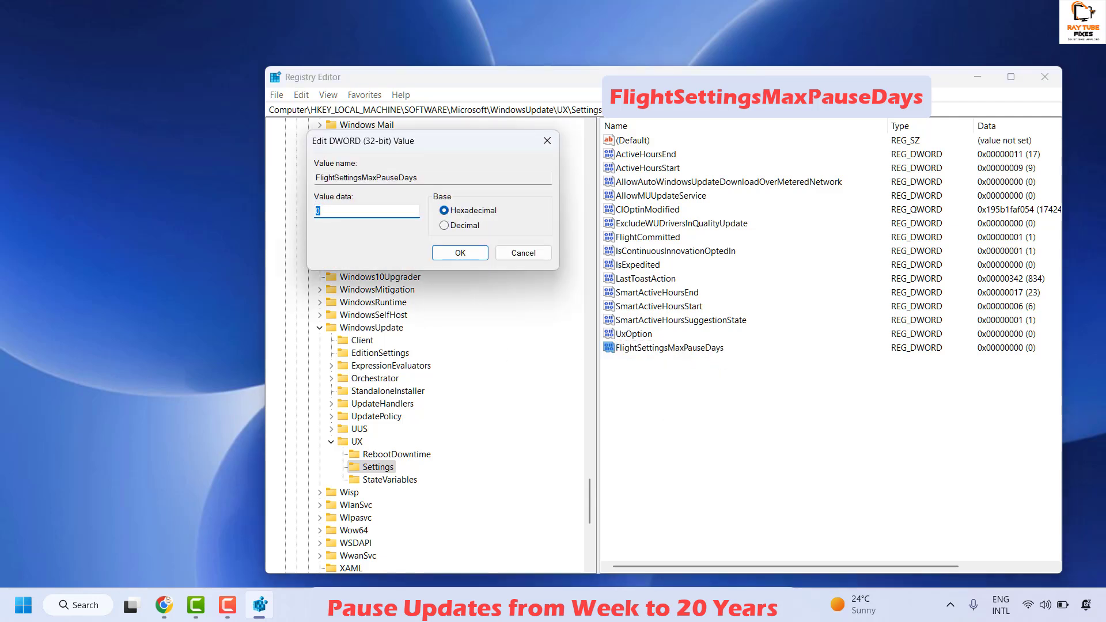
key("alt+Tab")
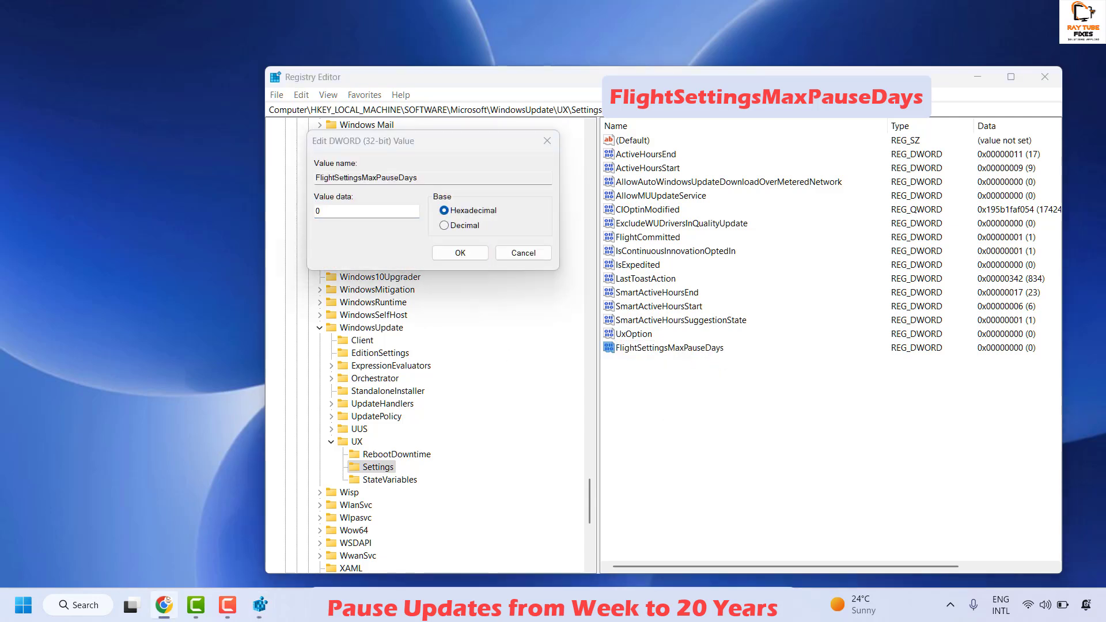
left_click(347, 212)
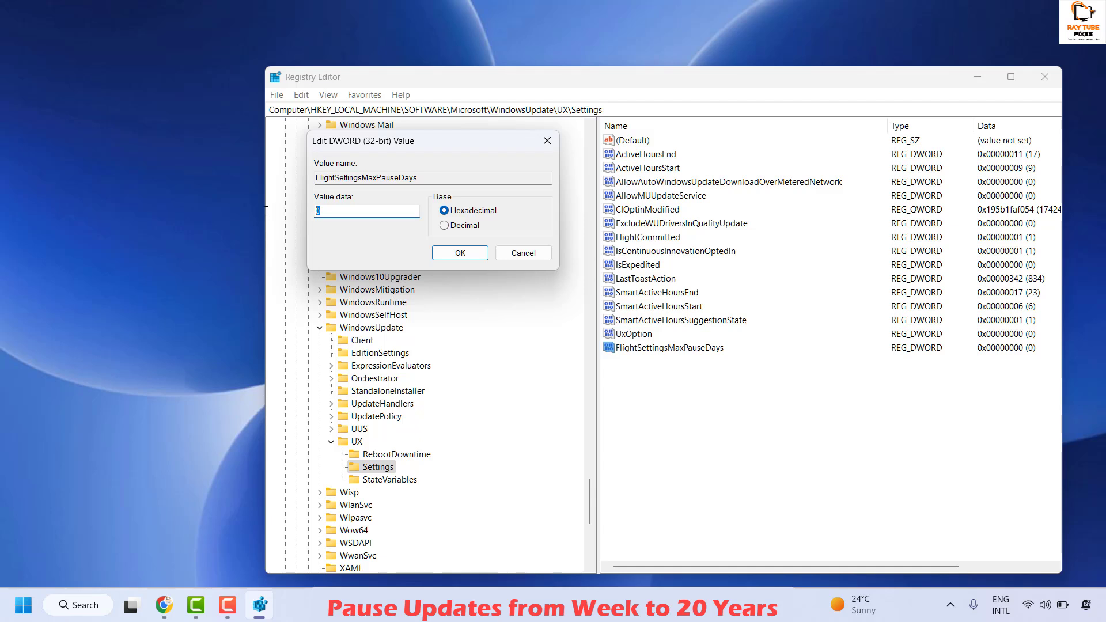
type("00001c84")
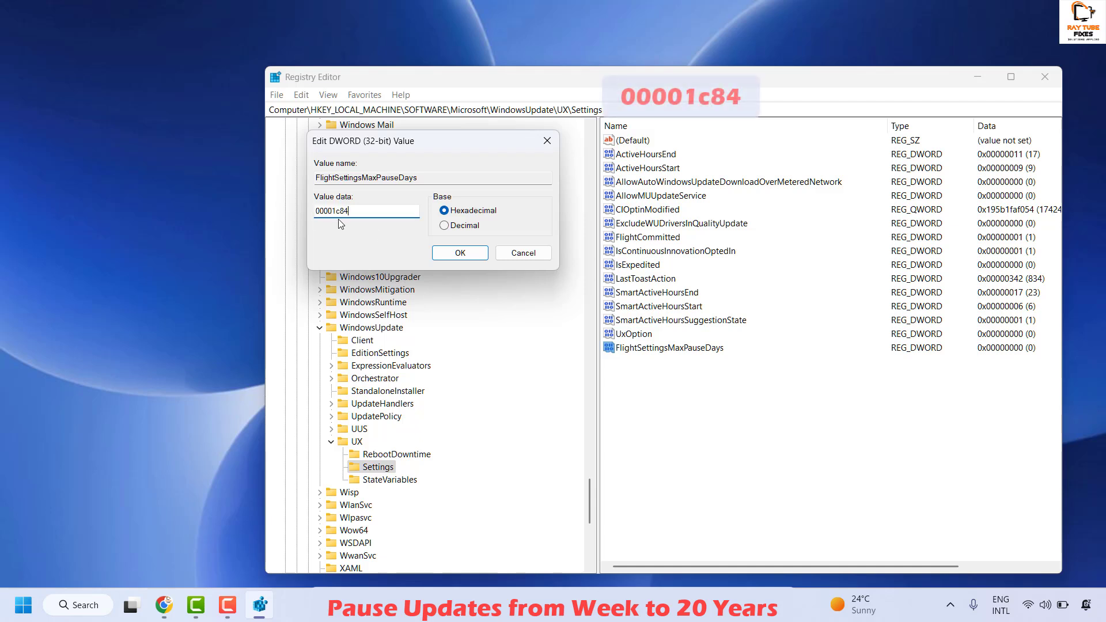
left_click(460, 253)
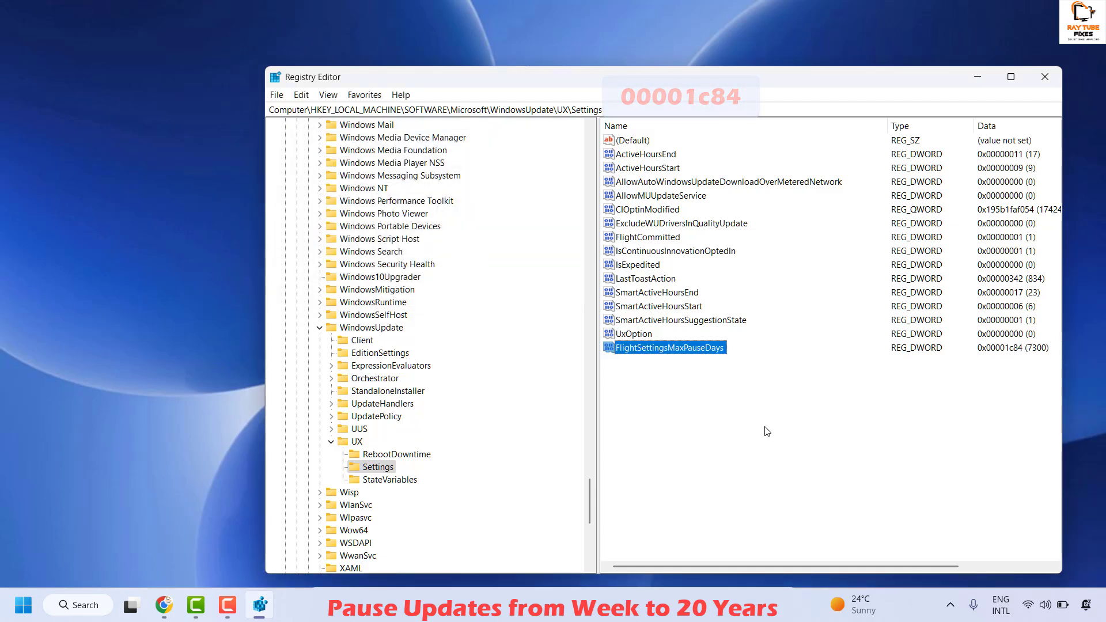
Step: Minimize Registry Editor and open Windows Settings from the Start quick-link menu
left_click(979, 81)
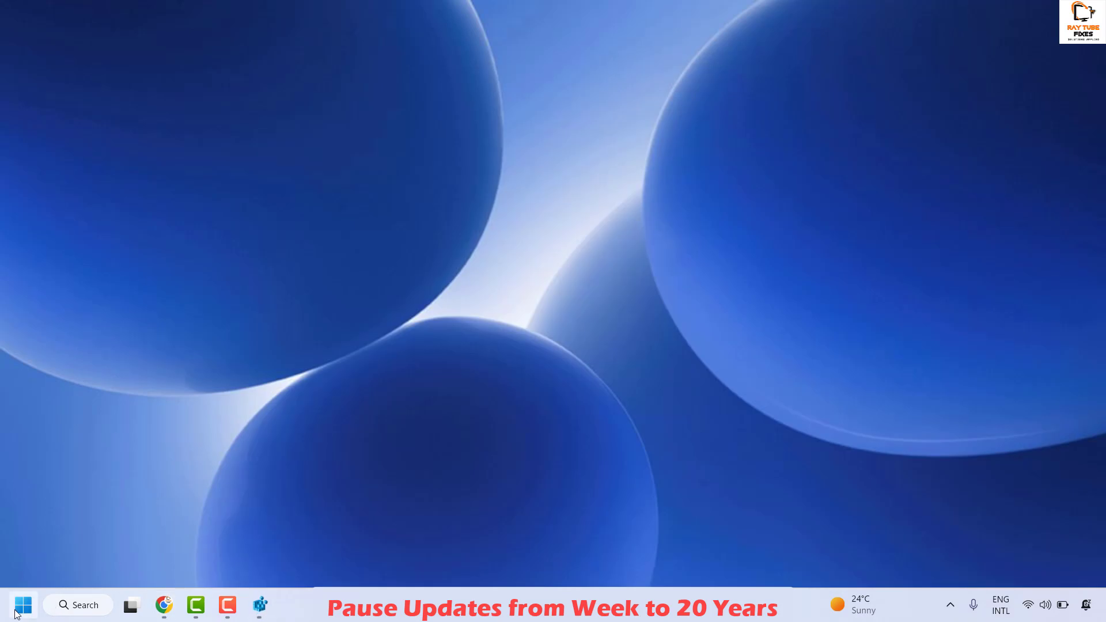
right_click(586, 195)
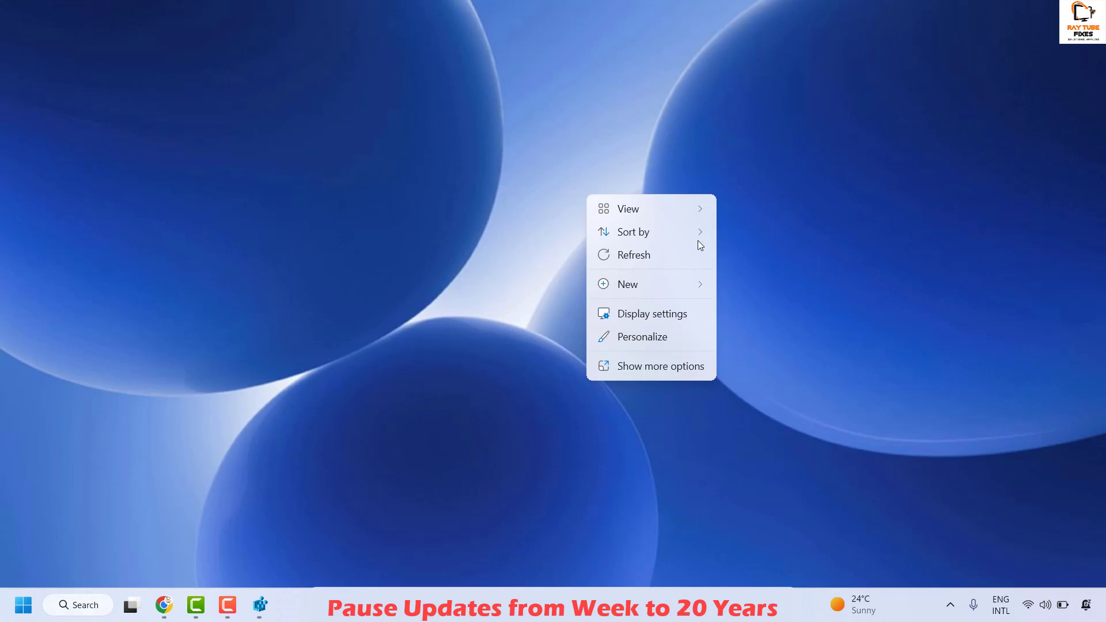
left_click(647, 262)
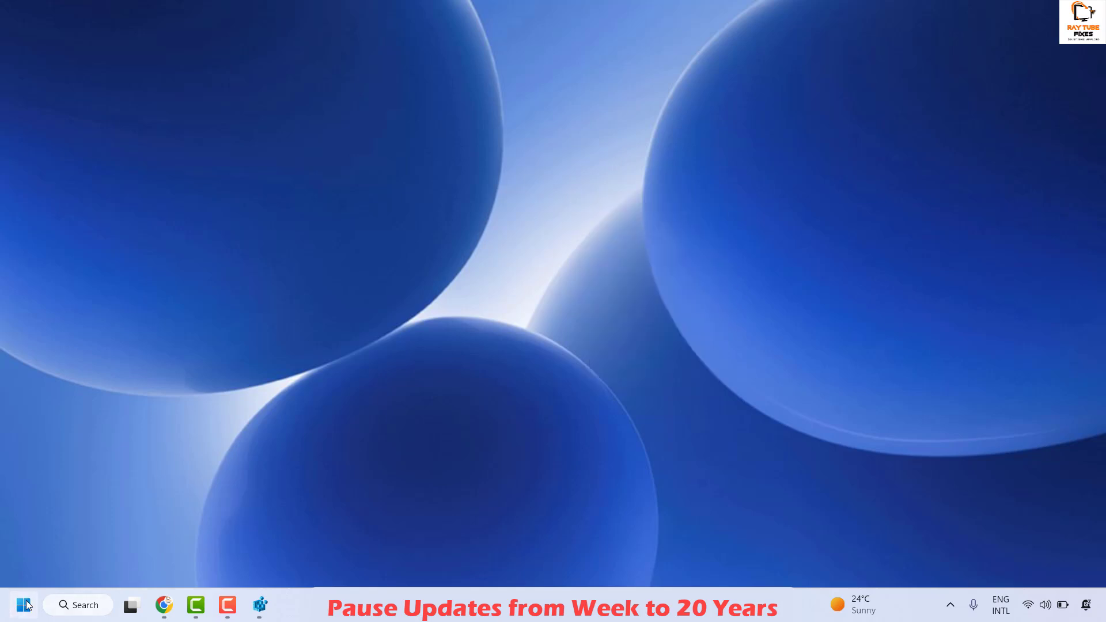
right_click(26, 604)
left_click(53, 442)
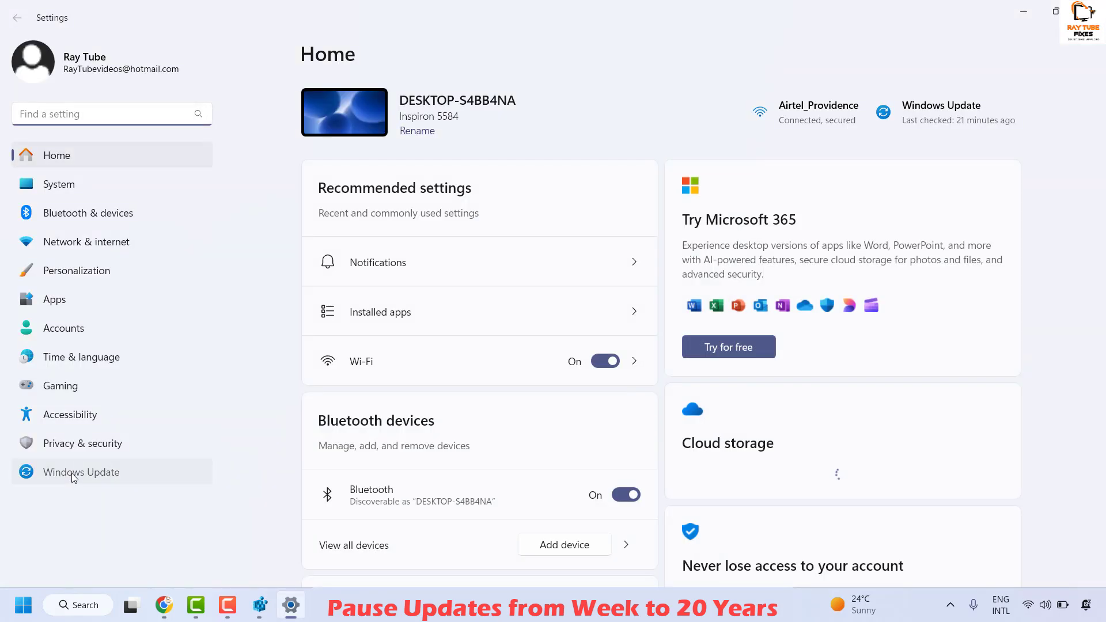
Step: Check that the Windows Update pause list now ends at Pause for 1042 weeks
left_click(74, 474)
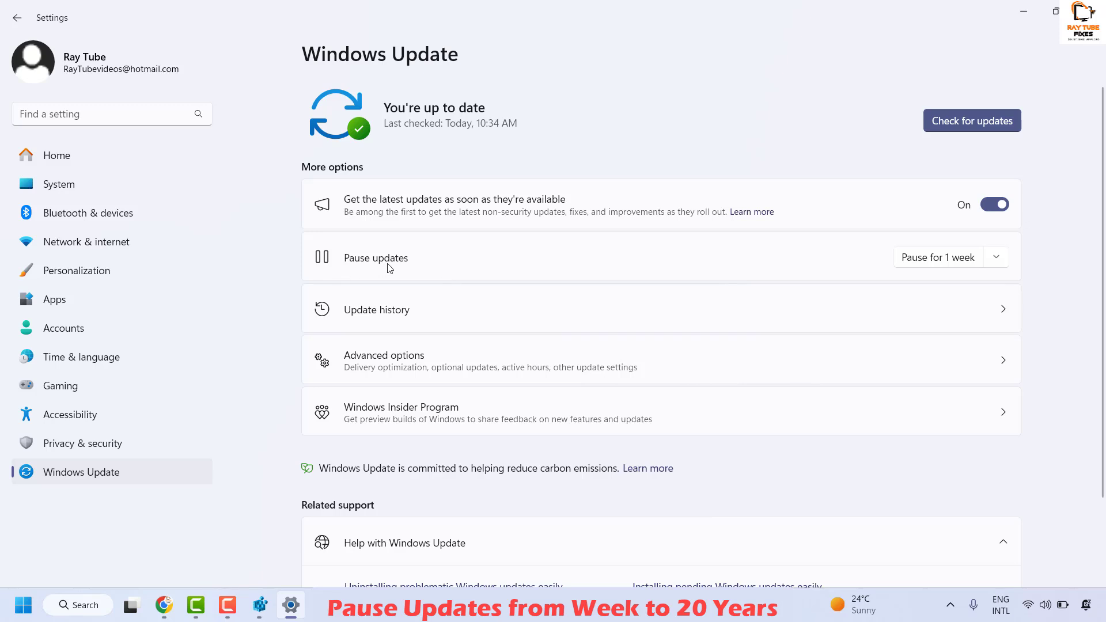
left_click(1000, 264)
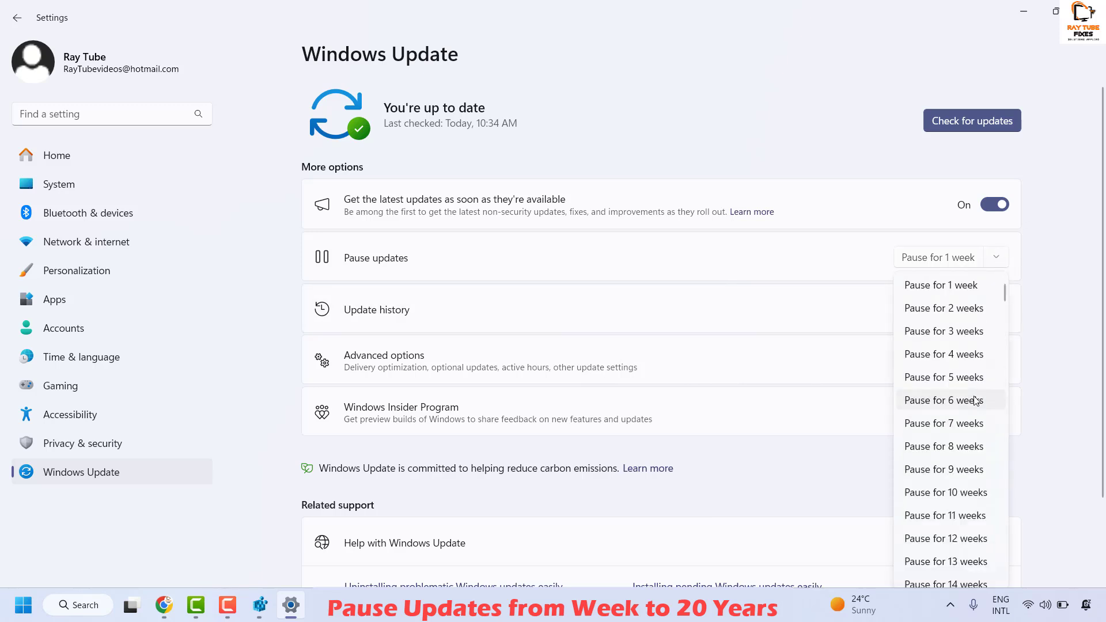
scroll(974, 401, "down", 15)
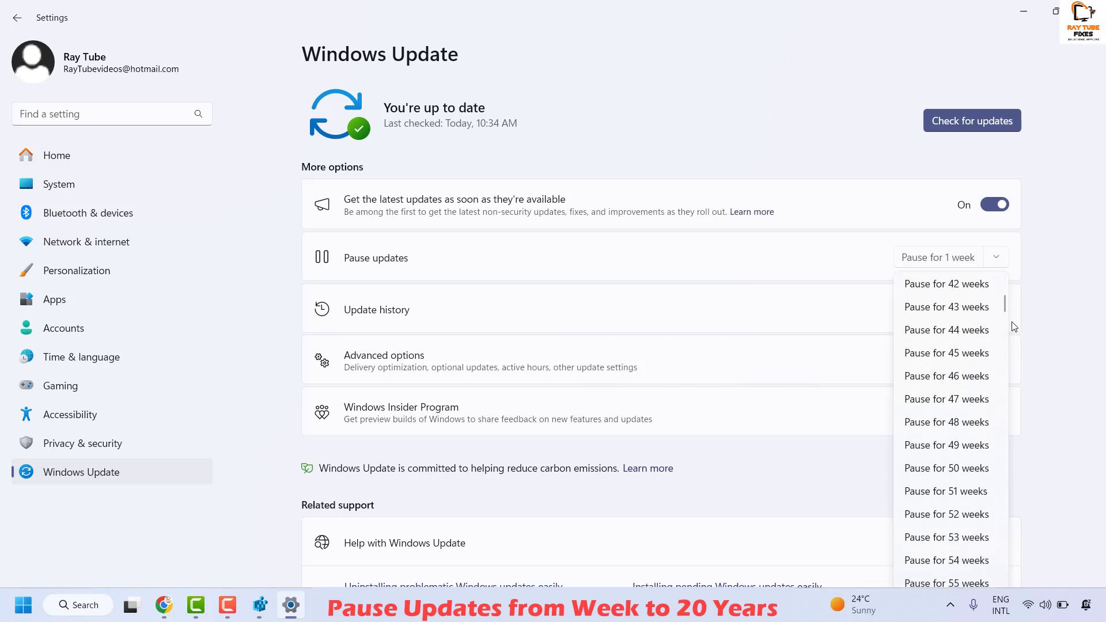
left_click_drag(1005, 301, 1003, 567)
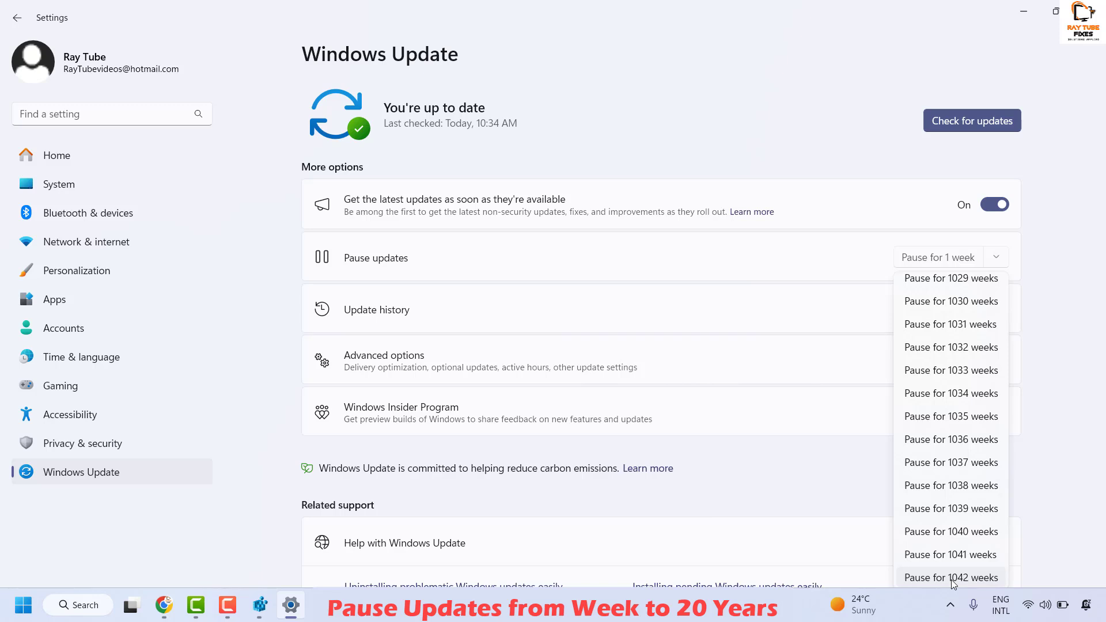
scroll(954, 582, "up", 3)
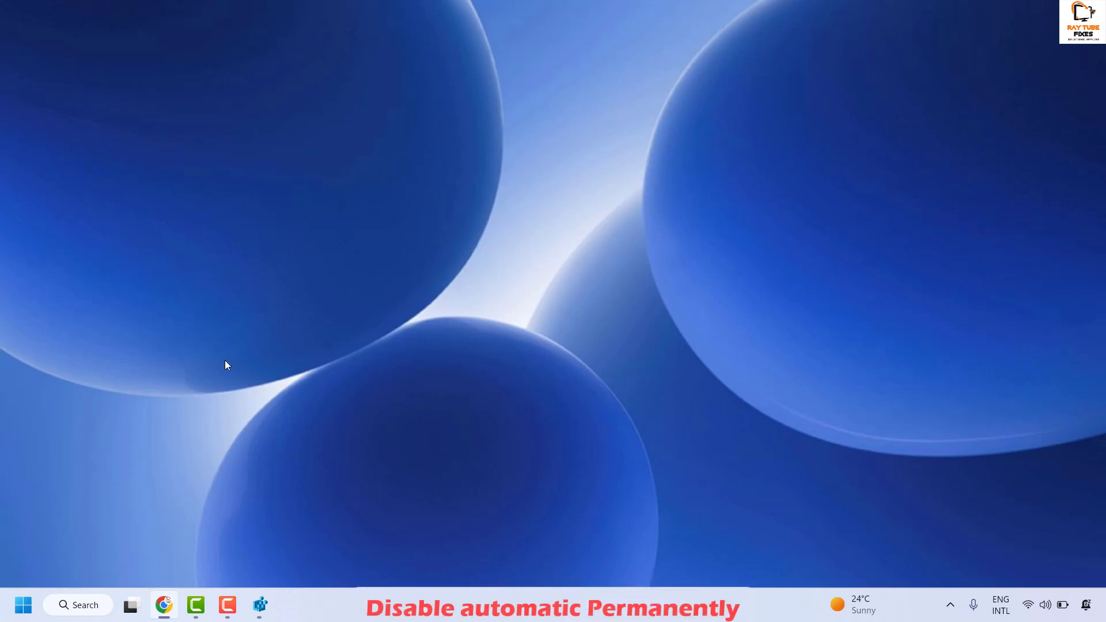
Step: Relaunch Registry Editor by running regedit from the Run dialog
right_click(20, 606)
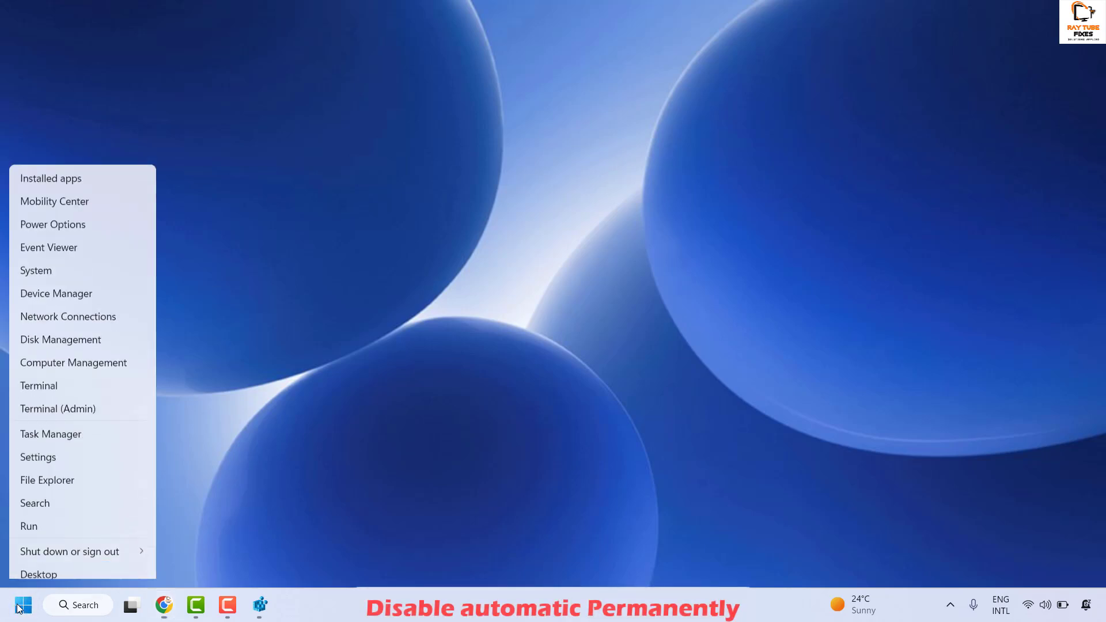
left_click(39, 524)
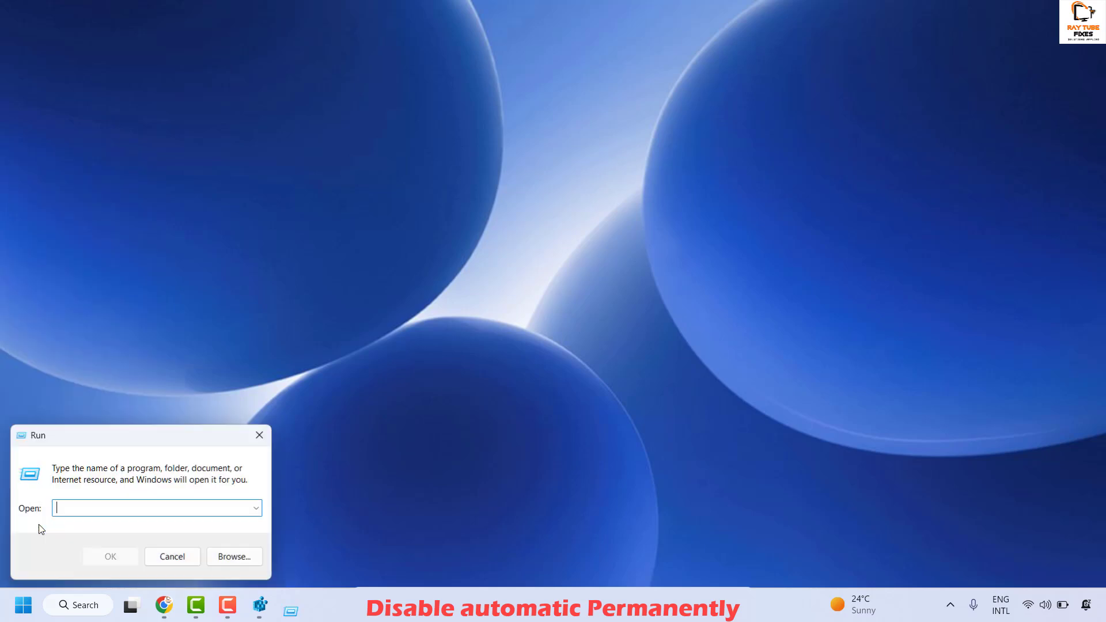
type("regedit")
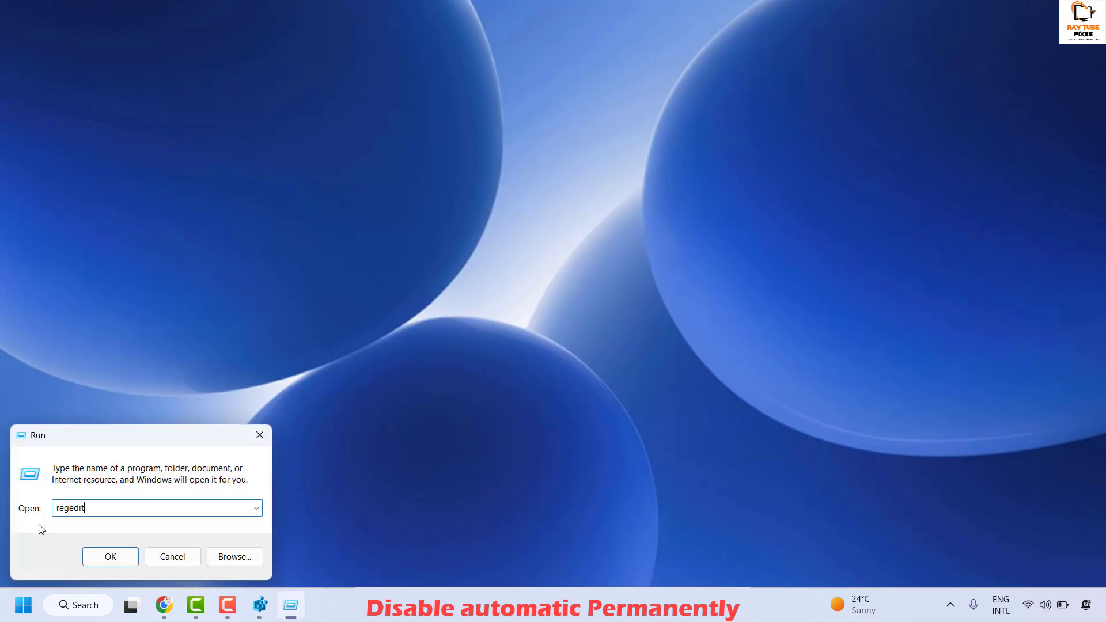
key("Return")
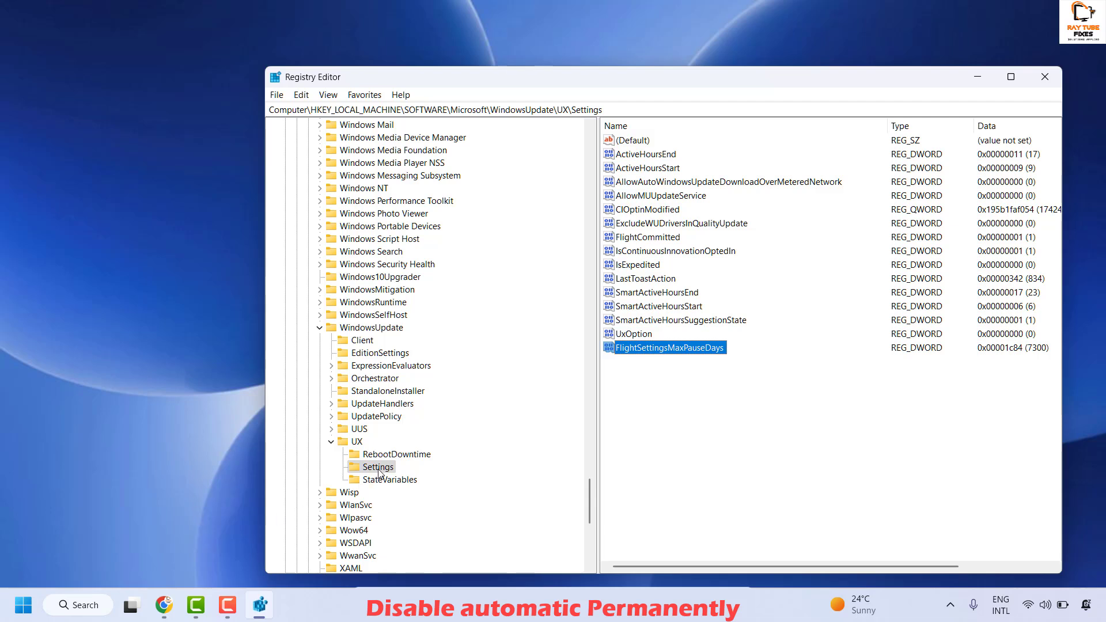
Step: Collapse the key tree to HKEY_LOCAL_MACHINE and expand SOFTWARE
left_click(378, 469)
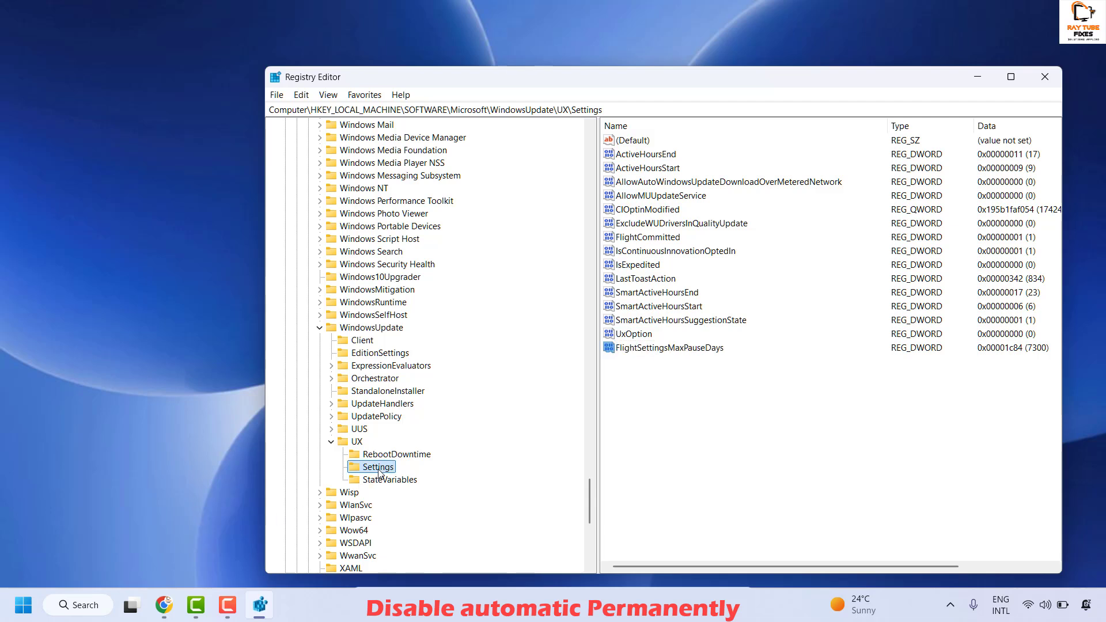
key("Left")
key("Left")
key("Left")
key("Left")
key("Left")
key("Left")
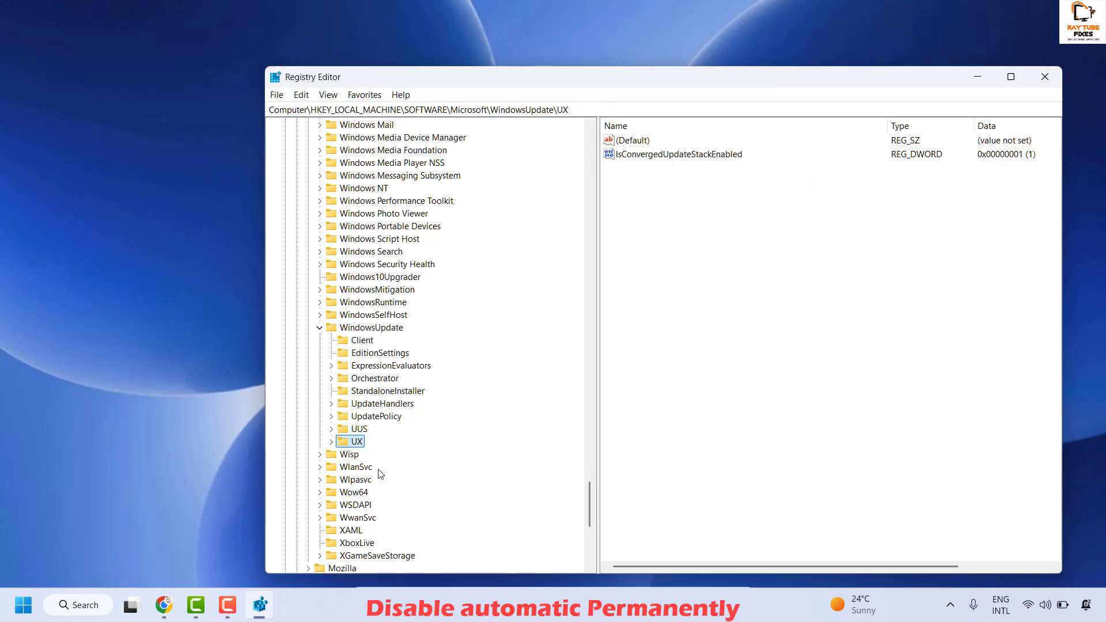
key("Left")
key("Left")
key("Left")
key("Left")
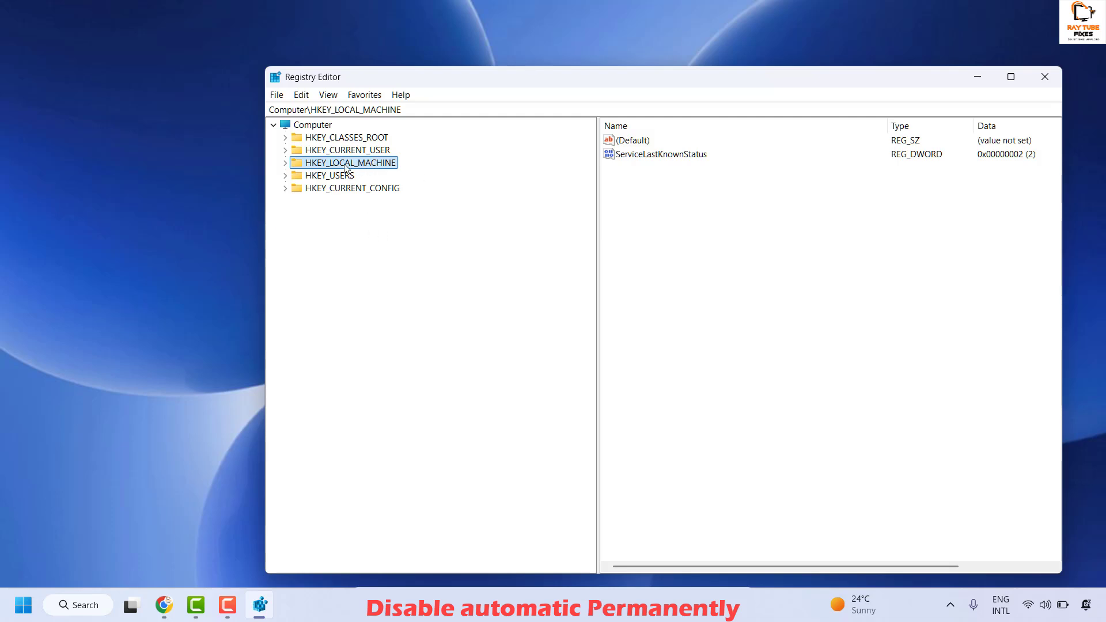
key("Right")
key("Right")
key("Down")
key("Down")
key("Down")
key("Down")
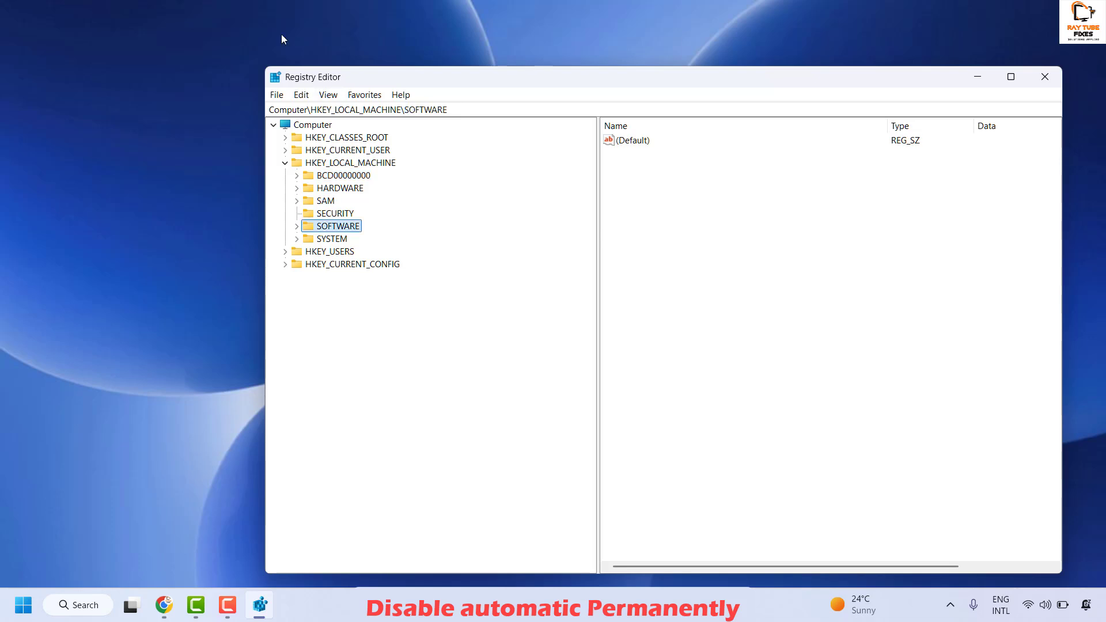
key("Right")
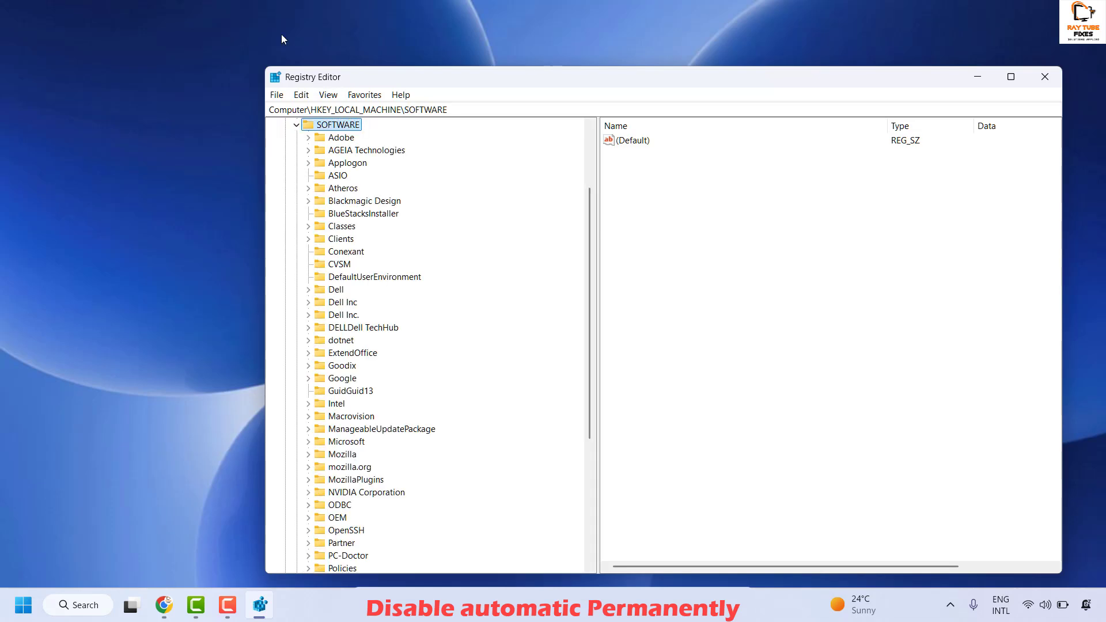
Step: Navigate through Policies > Microsoft and expand the Windows key
key("Right")
key("p")
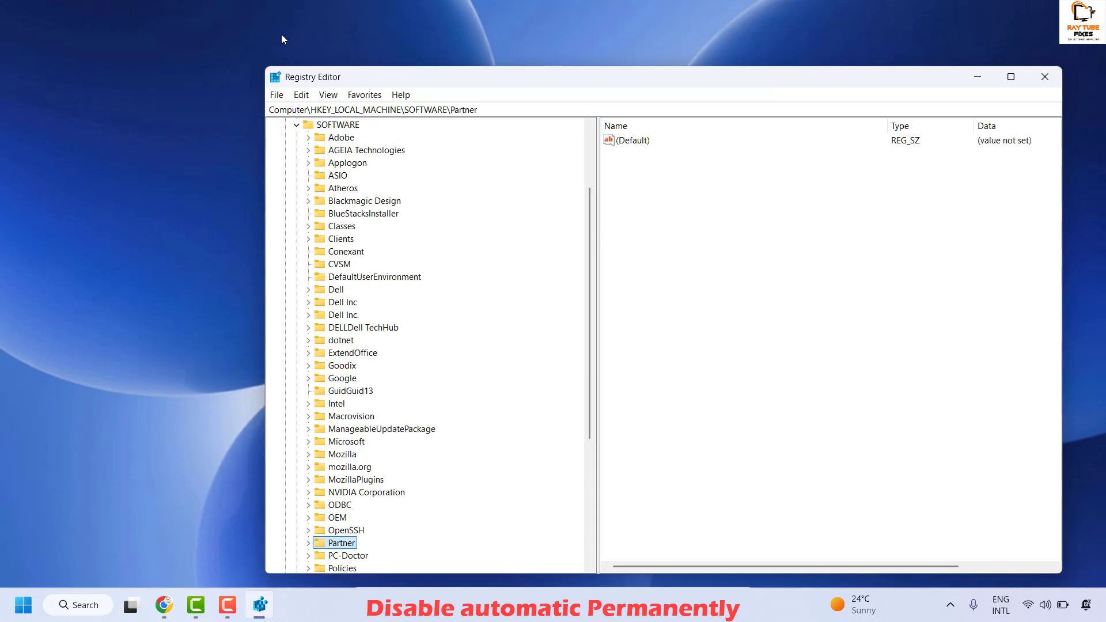
key("o")
key("Right")
key("Right")
key("Down")
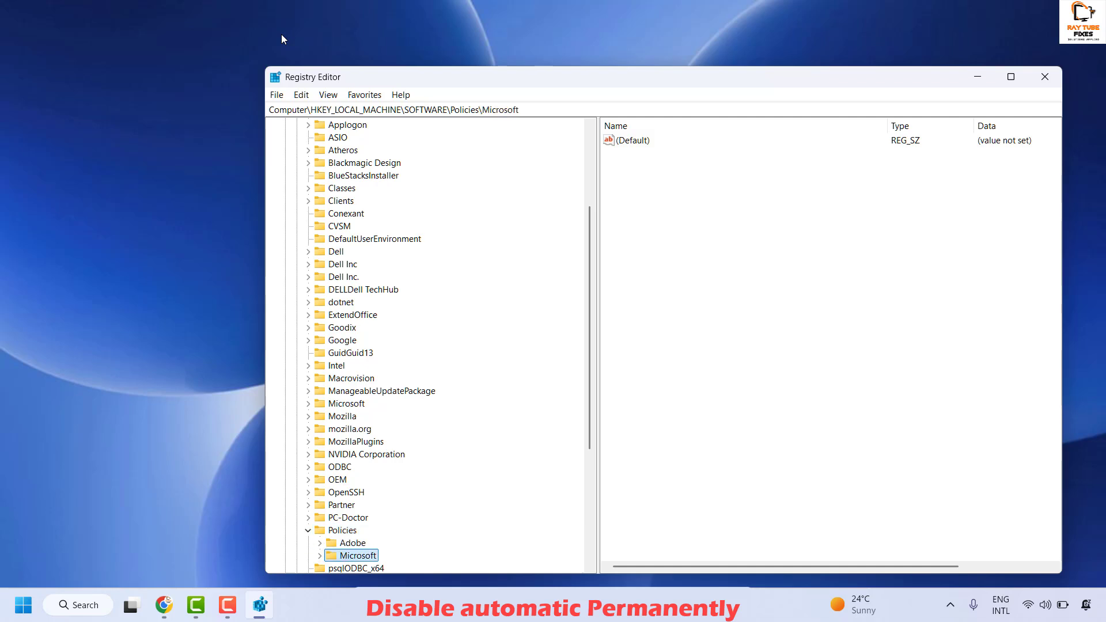
key("Right")
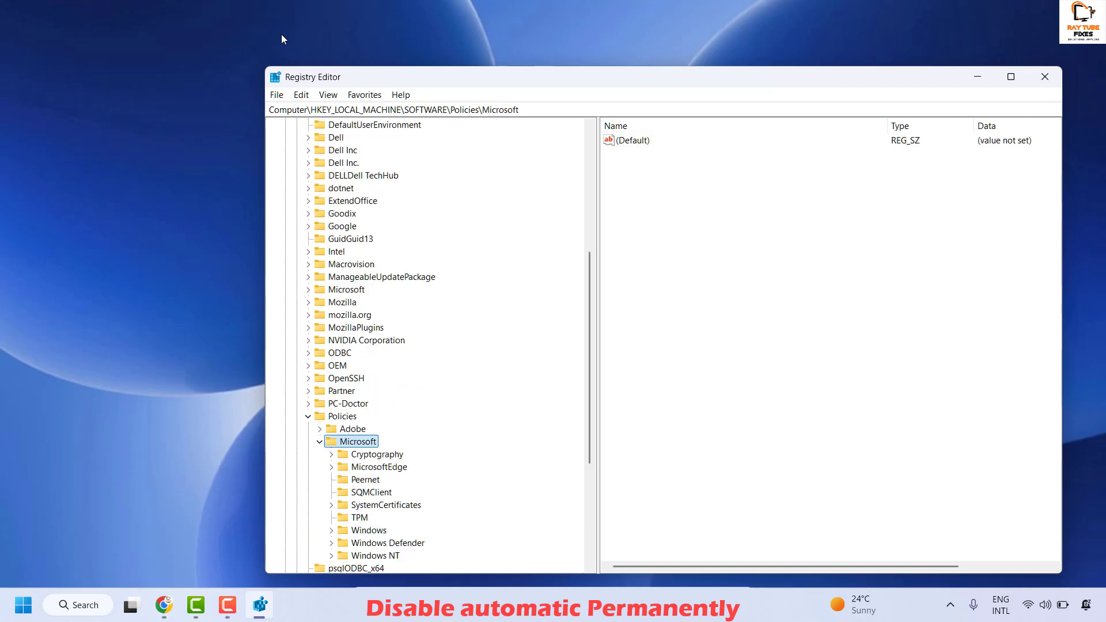
key("Down")
key("w")
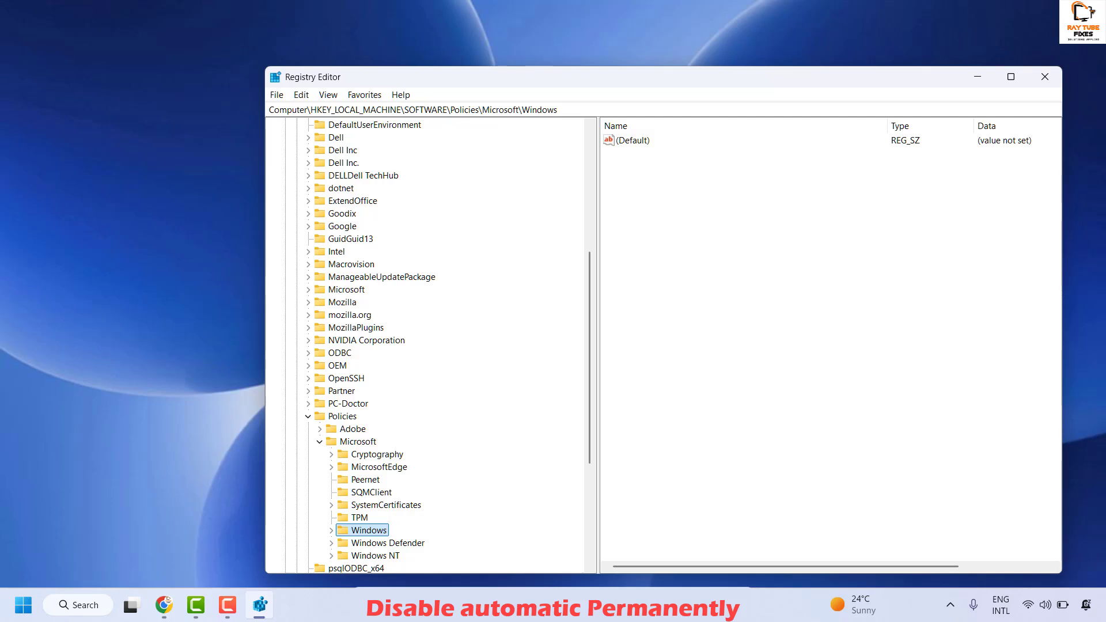
scroll(395, 526, "down", 1)
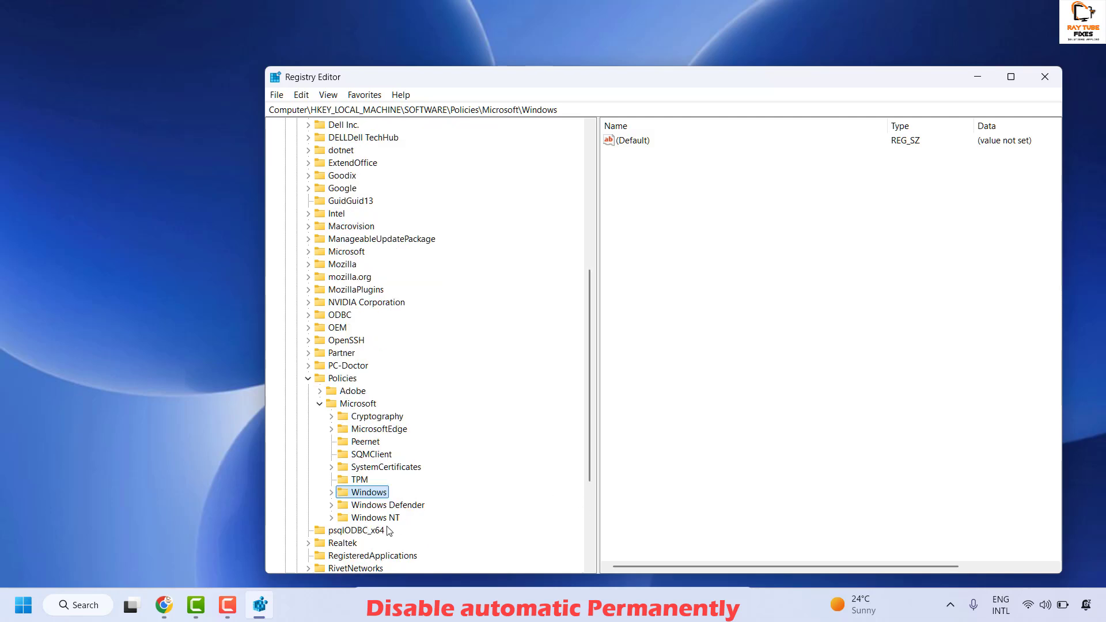
double_click(369, 498)
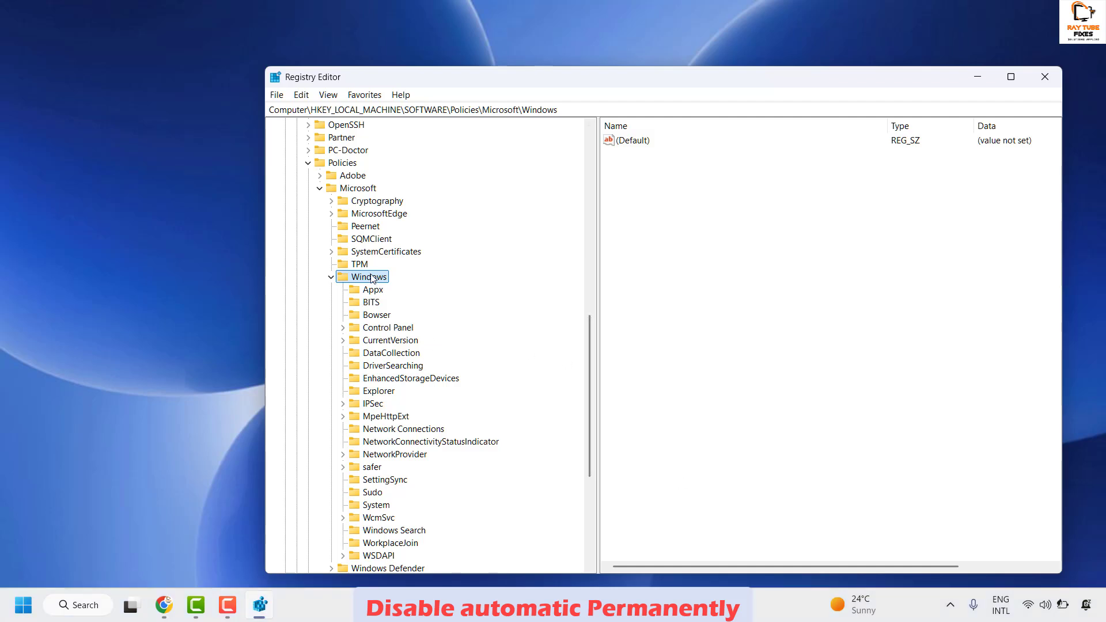
Step: Add a subkey named AU beneath the Policies\Microsoft\Windows key
right_click(372, 278)
mouse_move(424, 299)
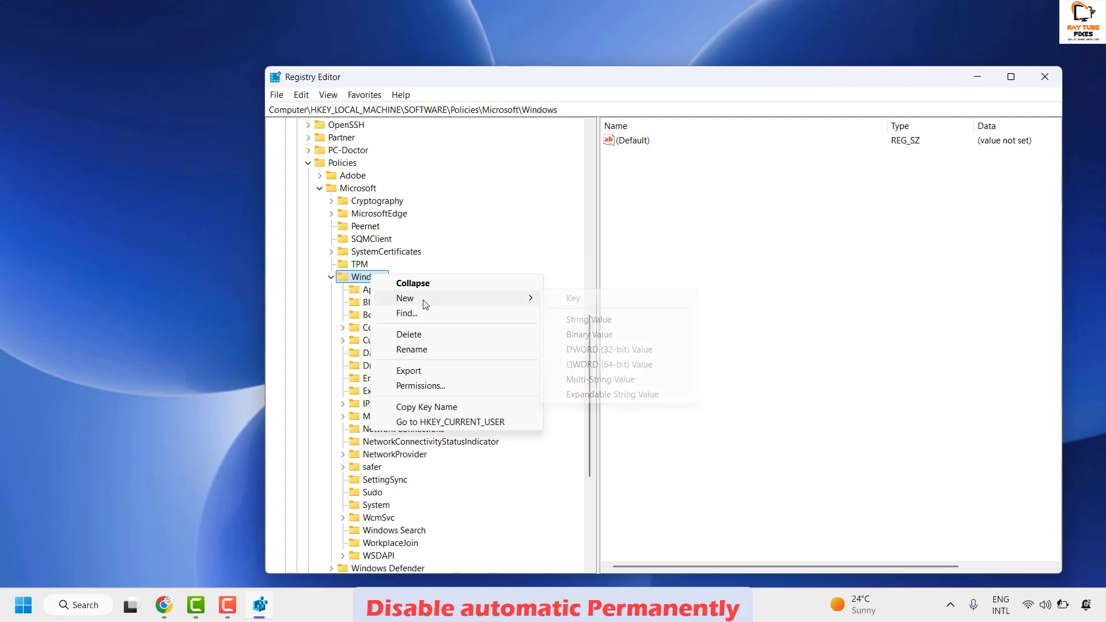
left_click(573, 298)
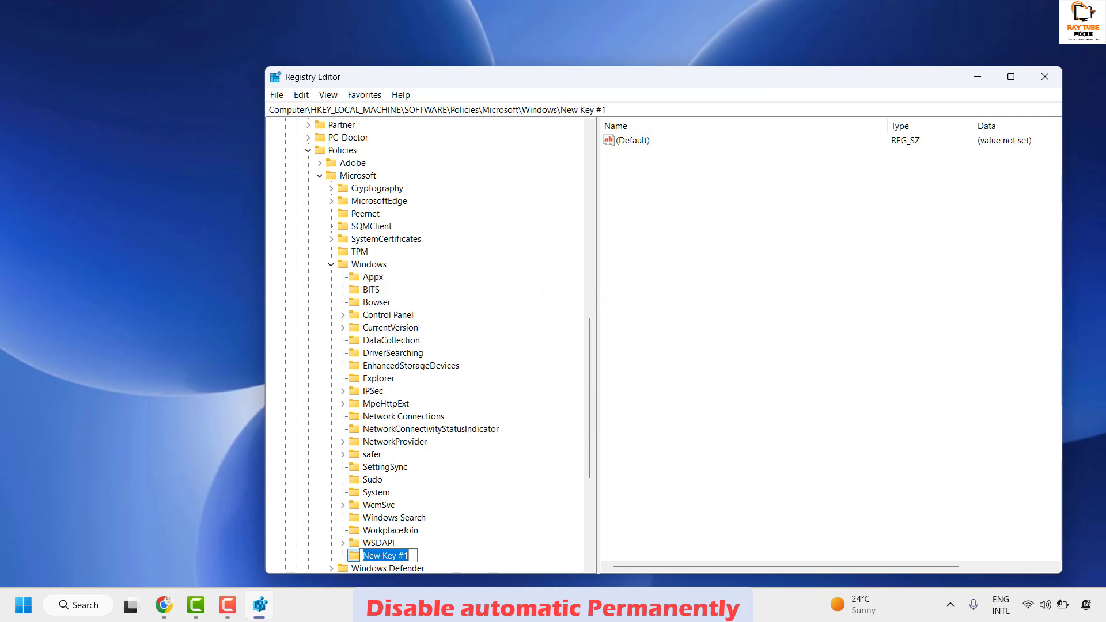
type("AU")
key("Return")
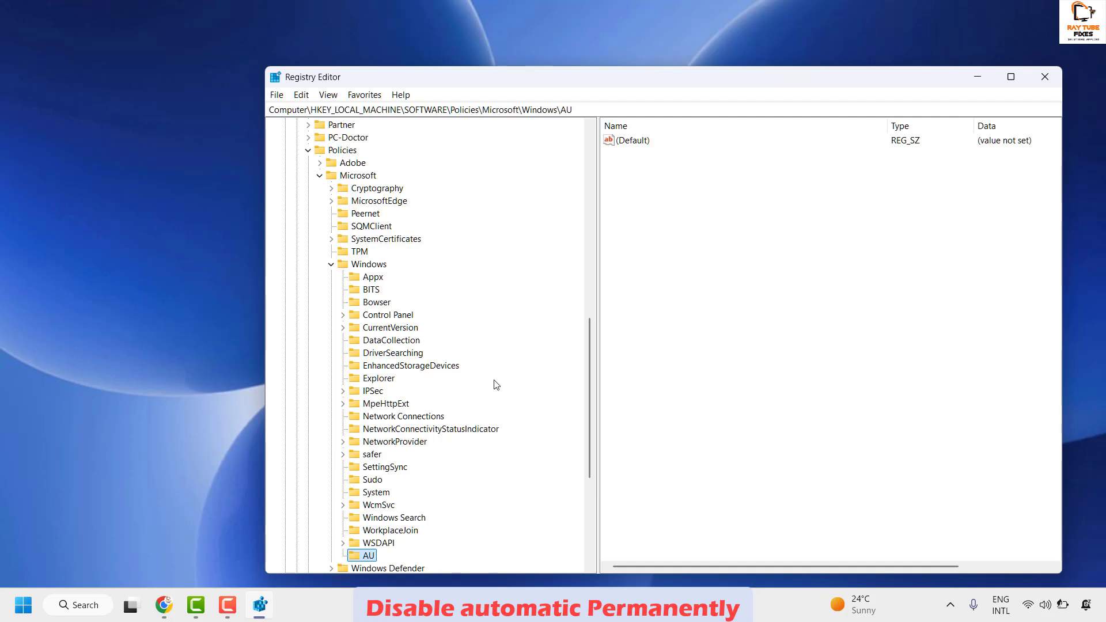
Step: Add a DWORD (32-bit) value named NoAutoUpdate to the AU key
scroll(403, 538, "down", 2)
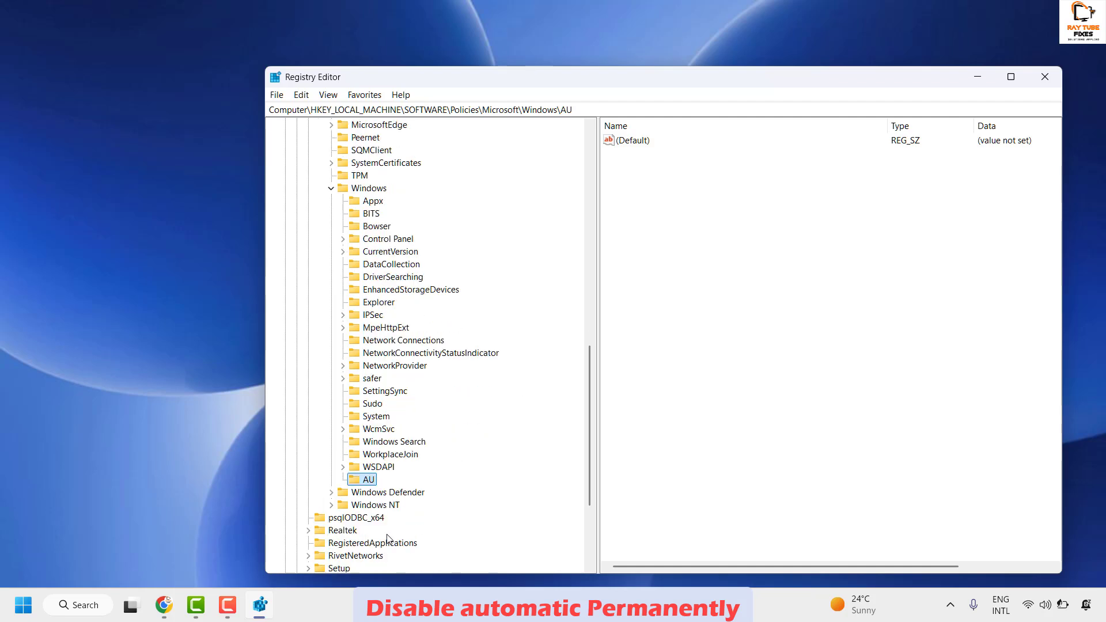
right_click(372, 483)
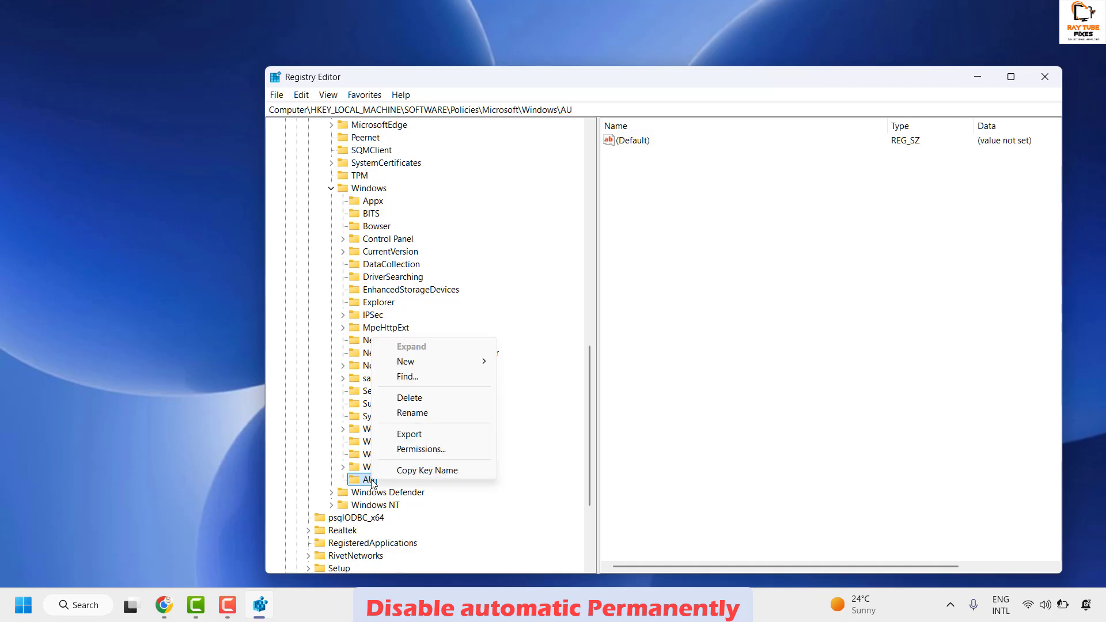
mouse_move(456, 358)
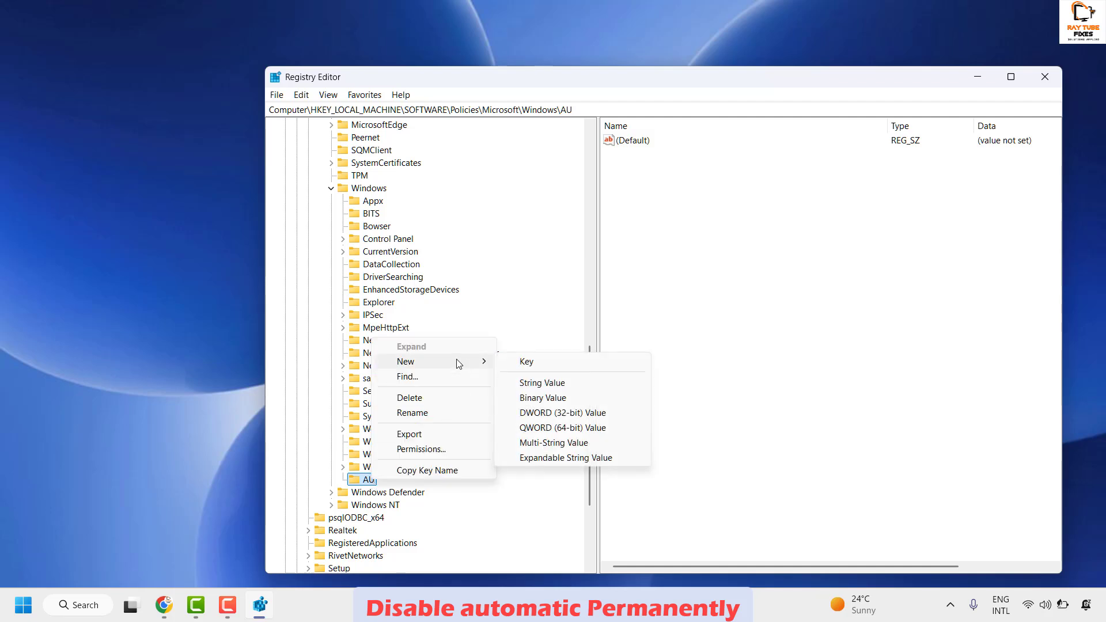
left_click(593, 415)
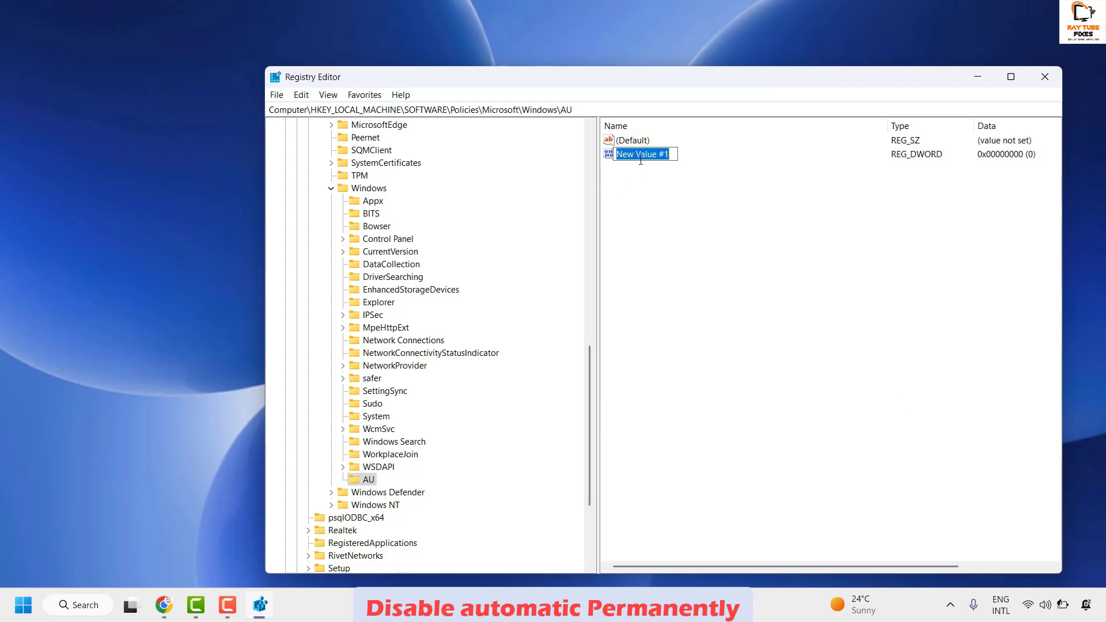
type("NoAutoUpdate")
key("Return")
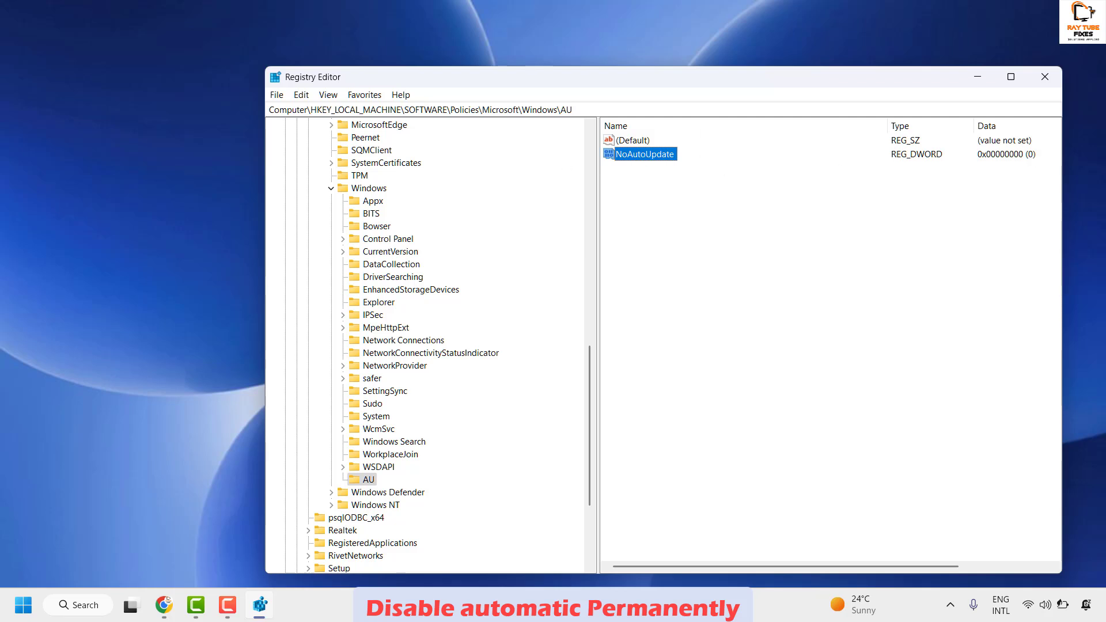
Step: Change NoAutoUpdate's value data to 1, minimize Registry Editor, and dismiss the low-battery warning
right_click(645, 157)
left_click(685, 163)
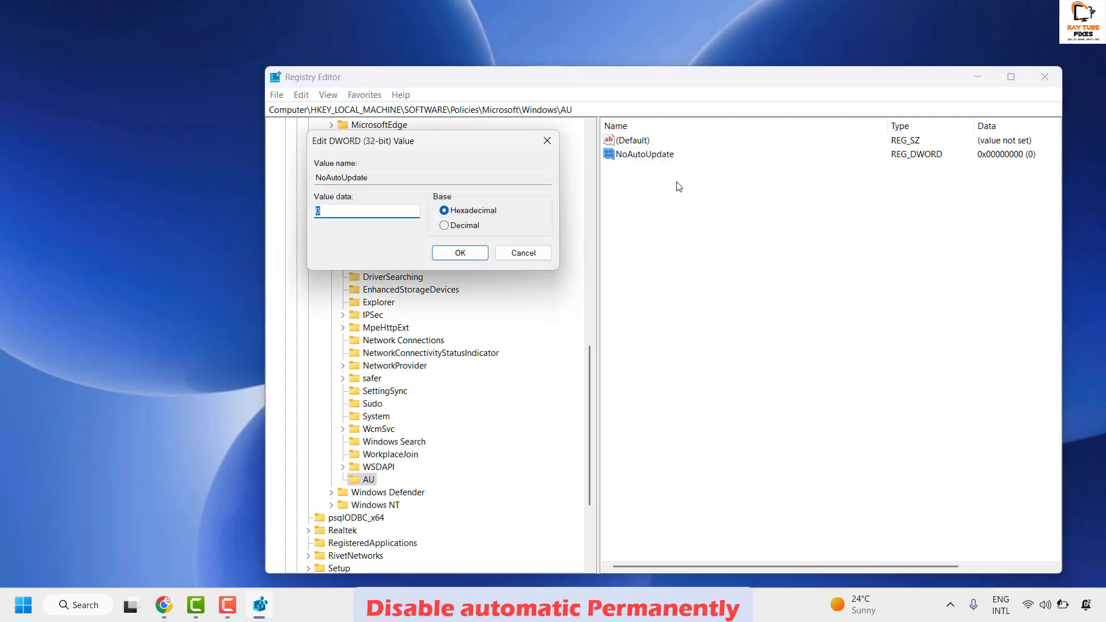
type("1")
left_click(460, 253)
left_click(977, 77)
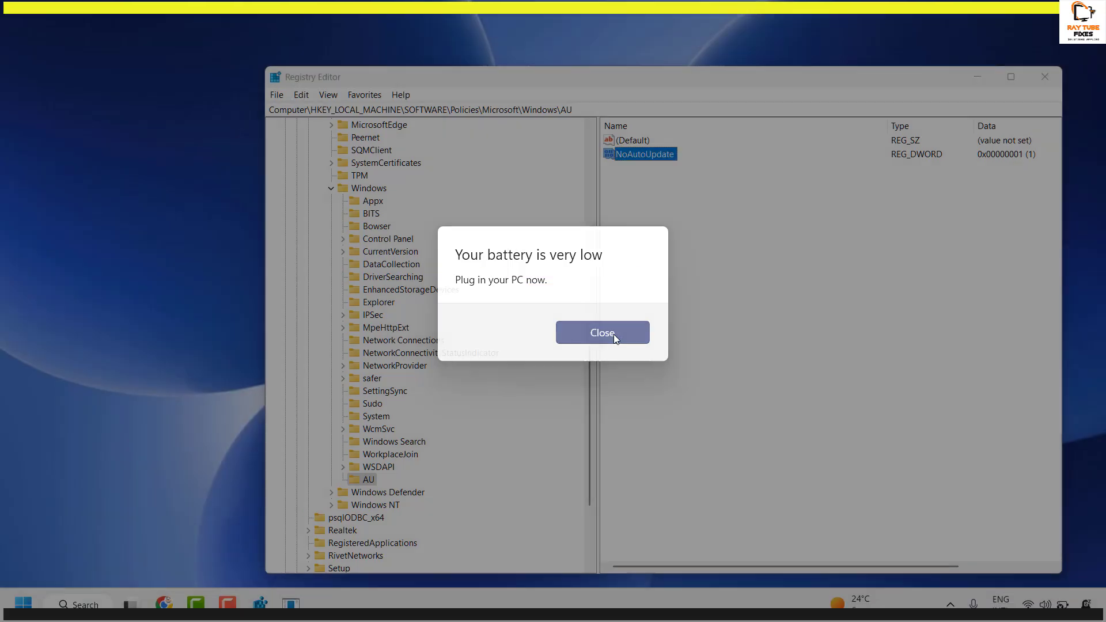
left_click(612, 334)
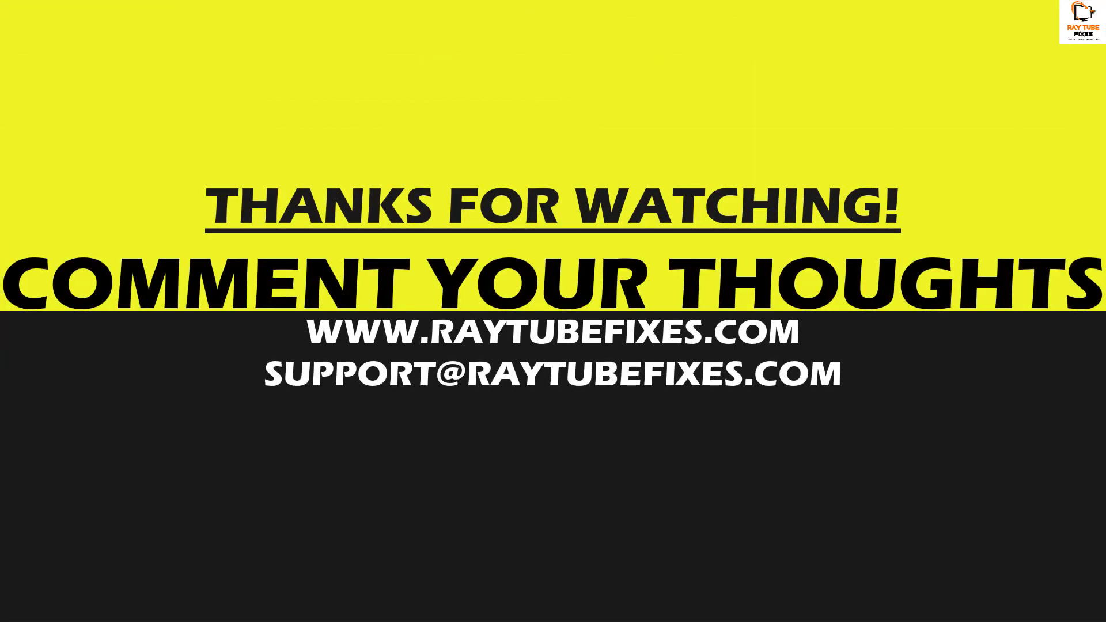